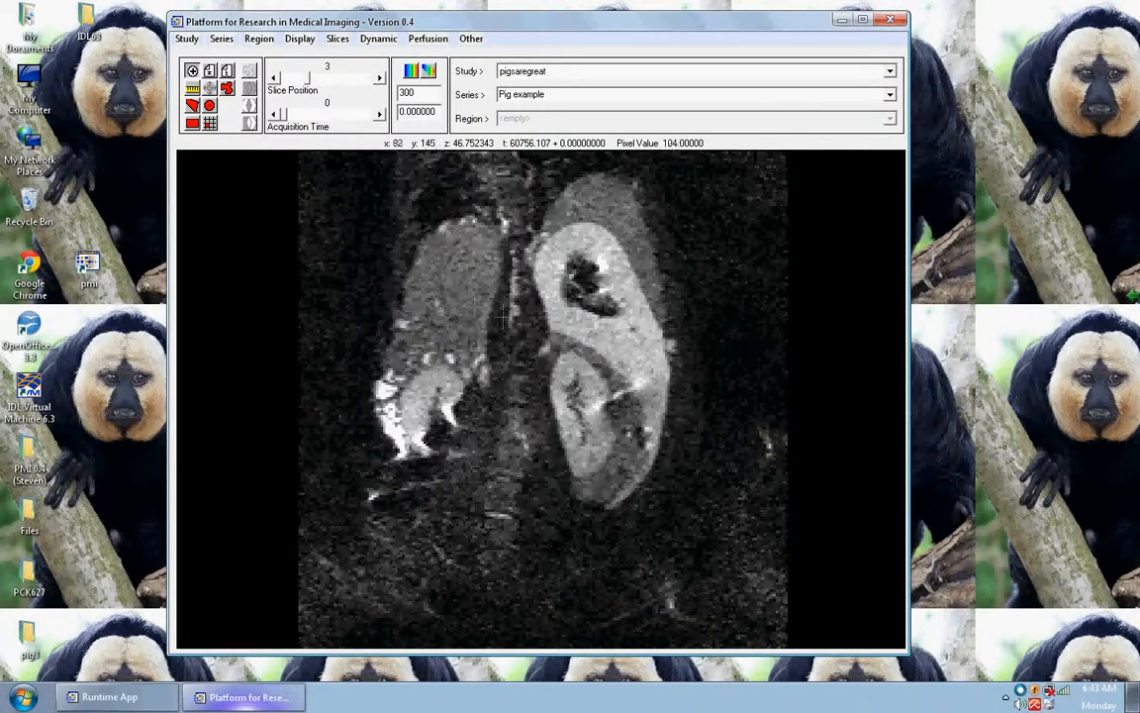
Measure the smaller kidney's long axis and the length of its traced outline with the ruler tool
mouse_move(502, 314)
left_mouse_down()
mouse_move(557, 416)
mouse_move(574, 484)
mouse_move(685, 534)
mouse_move(630, 495)
mouse_move(704, 560)
mouse_move(695, 542)
left_mouse_up()
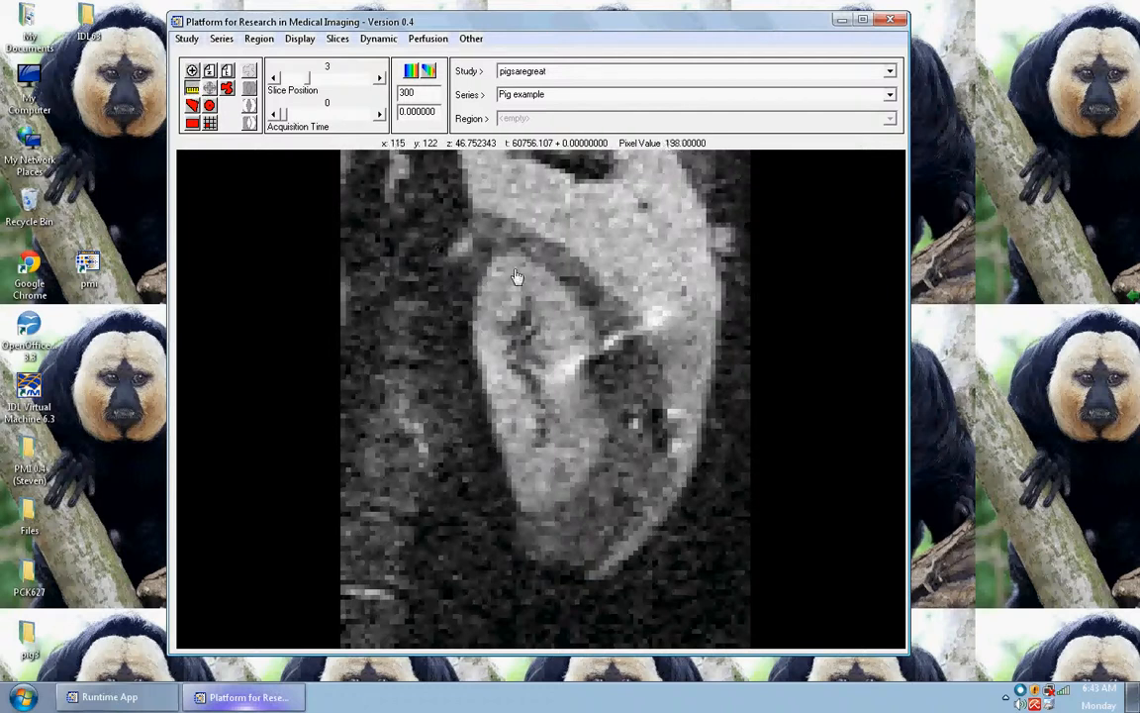
mouse_move(510, 251)
left_mouse_down()
mouse_move(552, 411)
mouse_move(554, 511)
left_mouse_up()
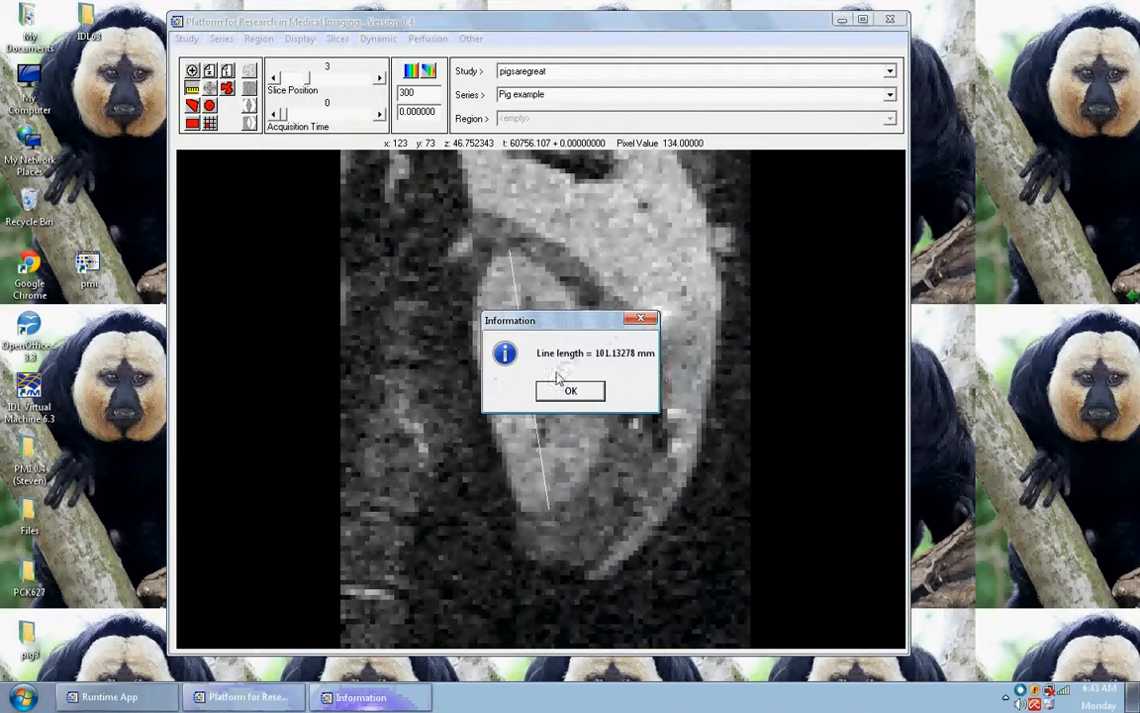
left_click(584, 392)
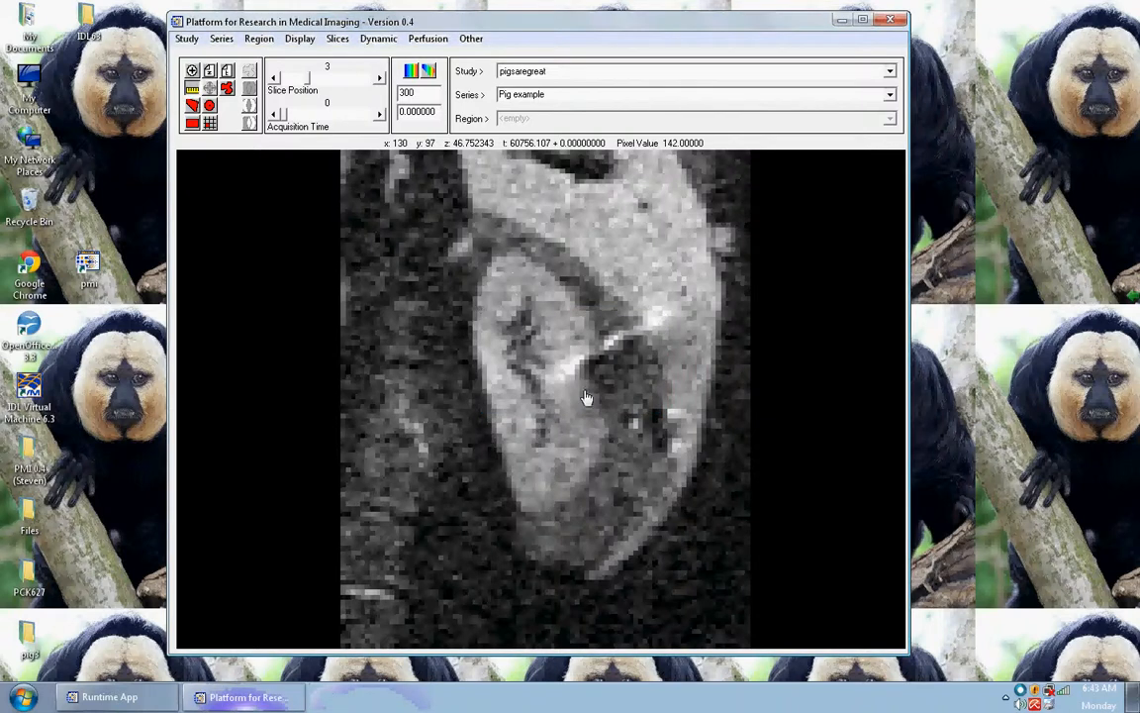
mouse_move(514, 263)
left_mouse_down()
mouse_move(482, 279)
mouse_move(481, 349)
mouse_move(529, 522)
mouse_move(578, 504)
mouse_move(613, 440)
mouse_move(584, 369)
mouse_move(602, 342)
mouse_move(589, 301)
mouse_move(512, 261)
left_mouse_up()
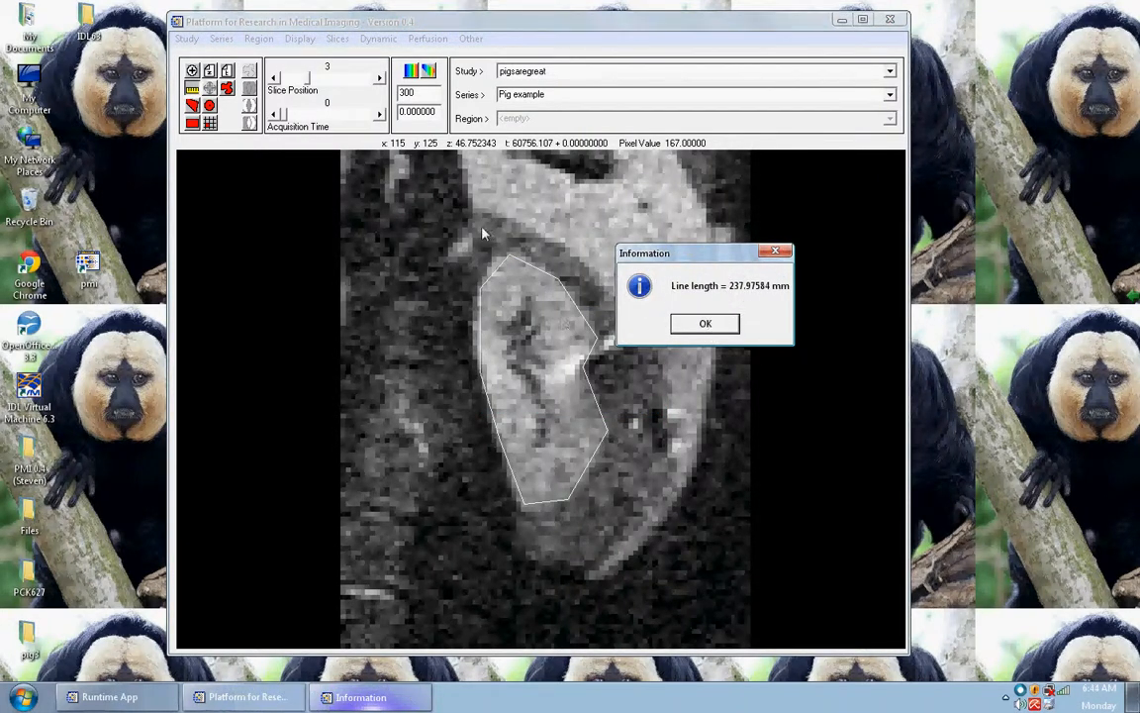
left_click(705, 323)
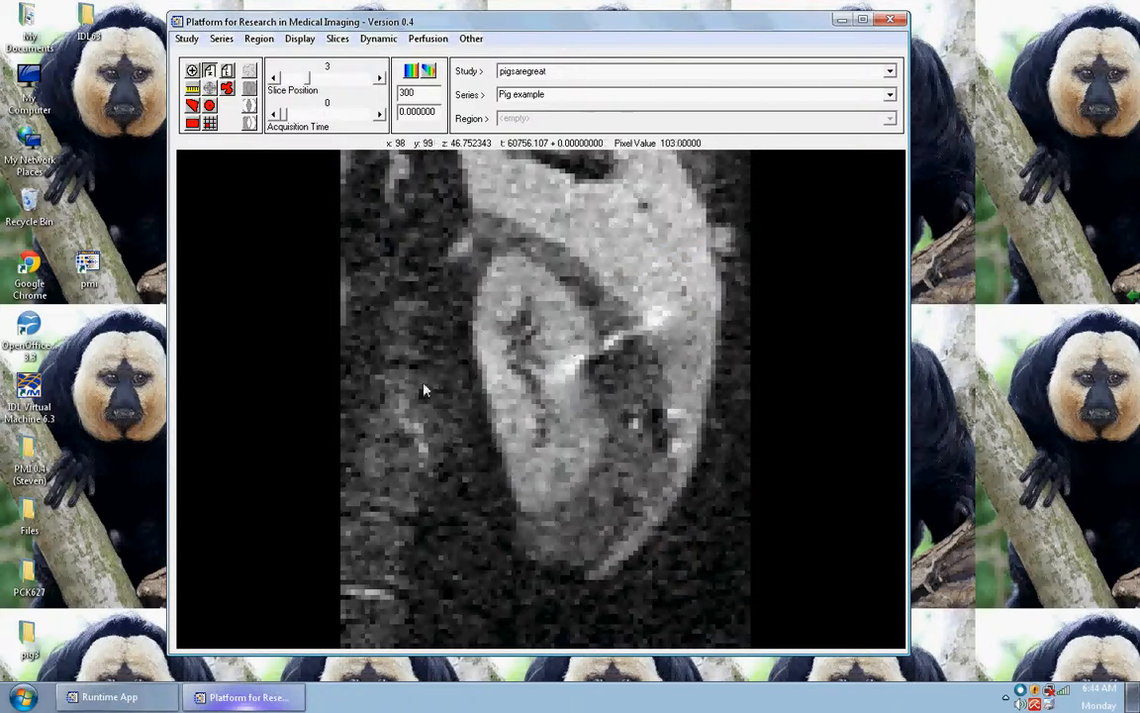
left_click_drag(449, 343, 498, 351)
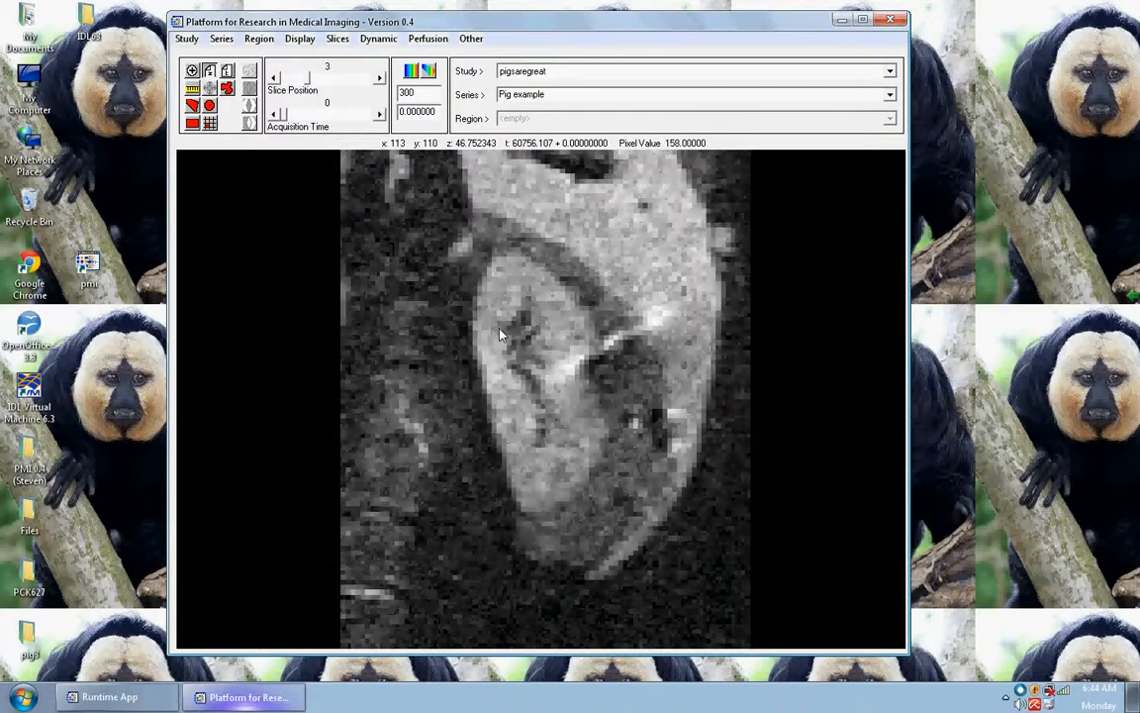
left_click(227, 71)
left_click_drag(468, 314, 274, 385)
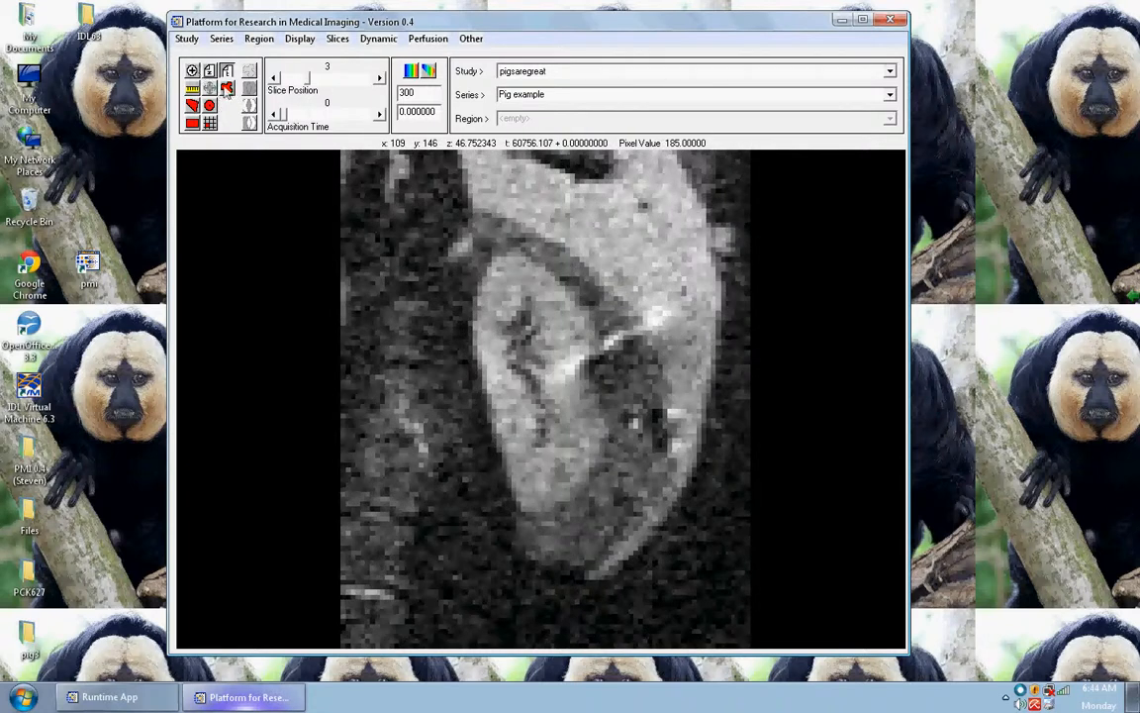
Draw a freehand region around the smaller kidney and name it "example 1"
left_click(229, 89)
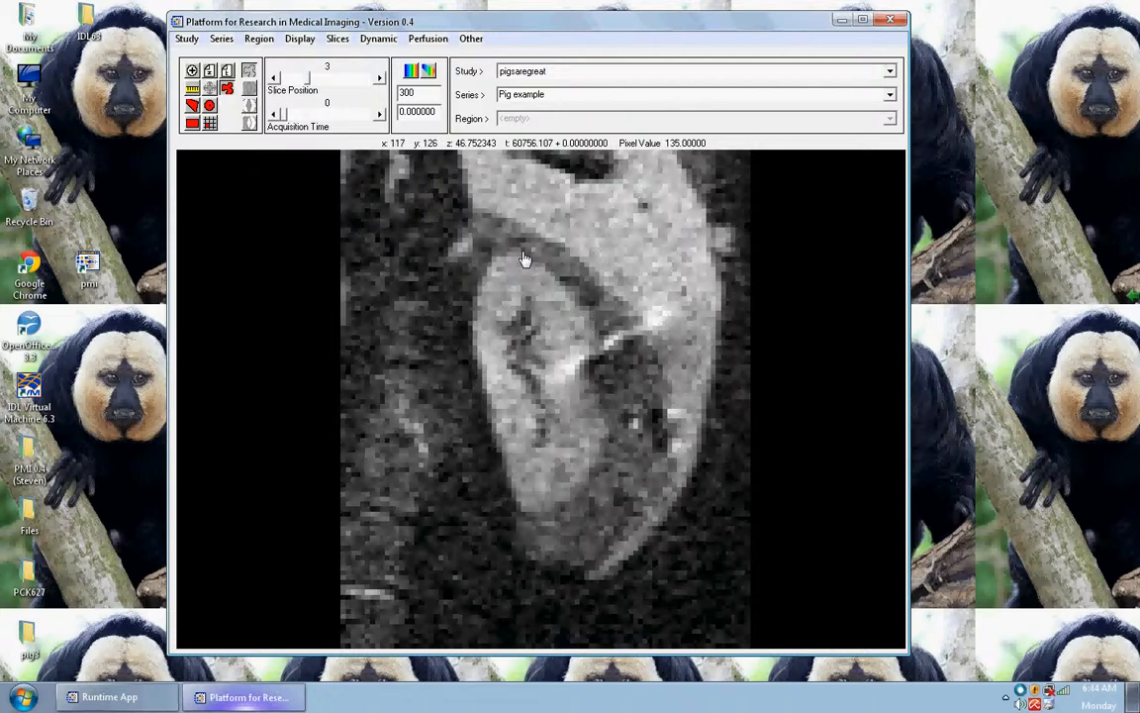
mouse_move(480, 354)
left_mouse_down()
mouse_move(520, 485)
mouse_move(582, 498)
mouse_move(614, 435)
mouse_move(585, 307)
mouse_move(515, 259)
left_mouse_up()
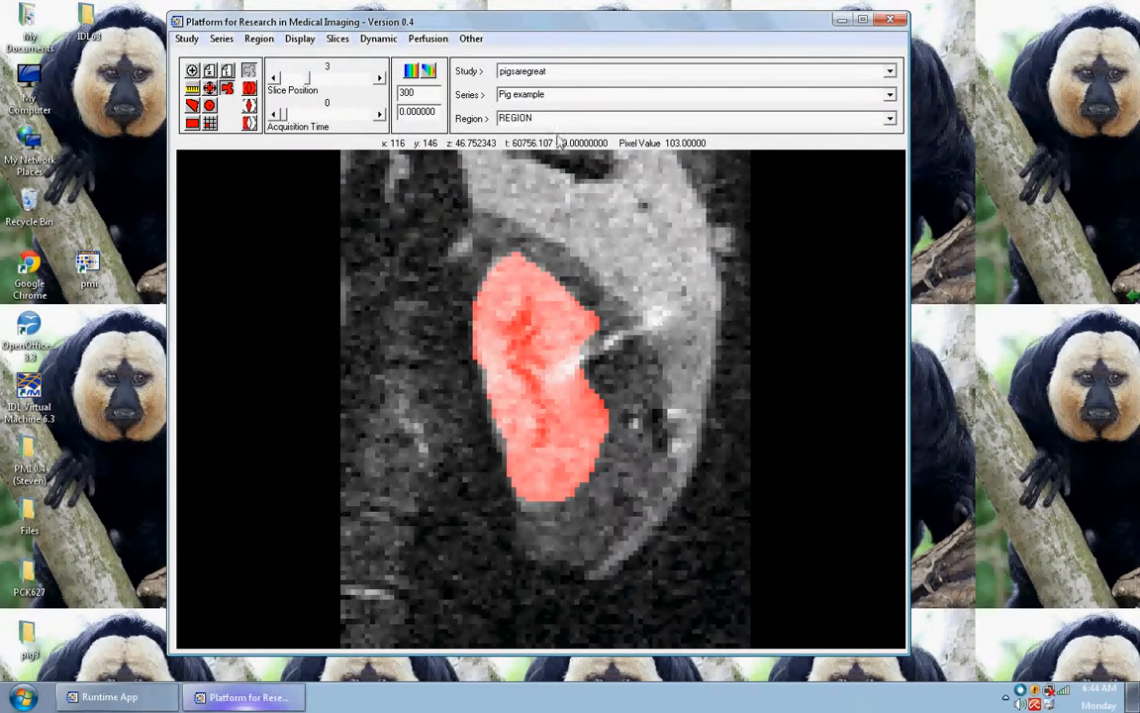
double_click(520, 118)
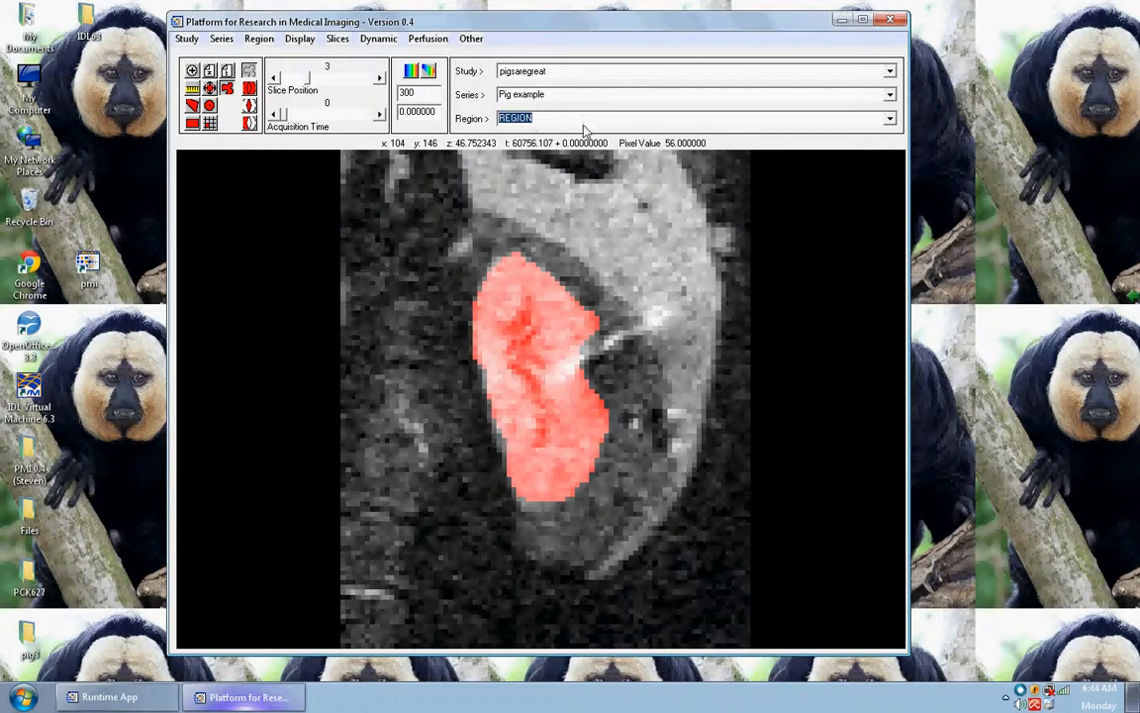
type("example 1")
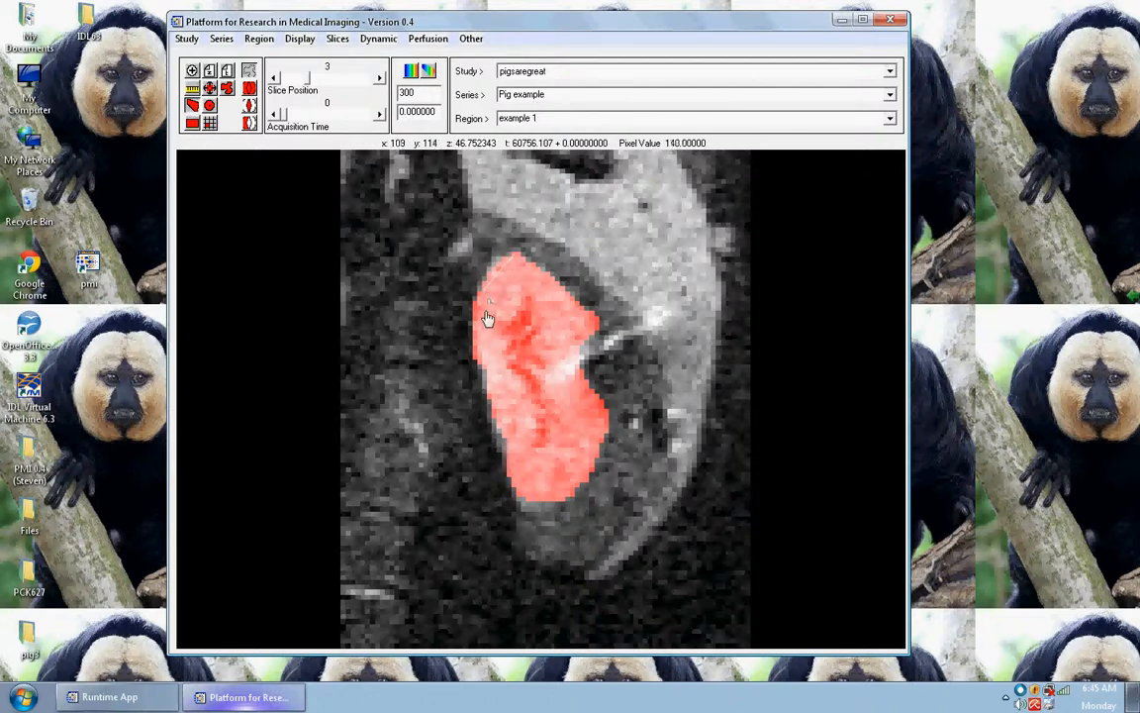
Outline the same kidney with a new polygon region and set the active region to <empty>
mouse_move(505, 455)
left_mouse_down()
mouse_move(535, 509)
mouse_move(572, 506)
mouse_move(606, 453)
mouse_move(611, 413)
mouse_move(544, 275)
mouse_move(522, 262)
left_mouse_up()
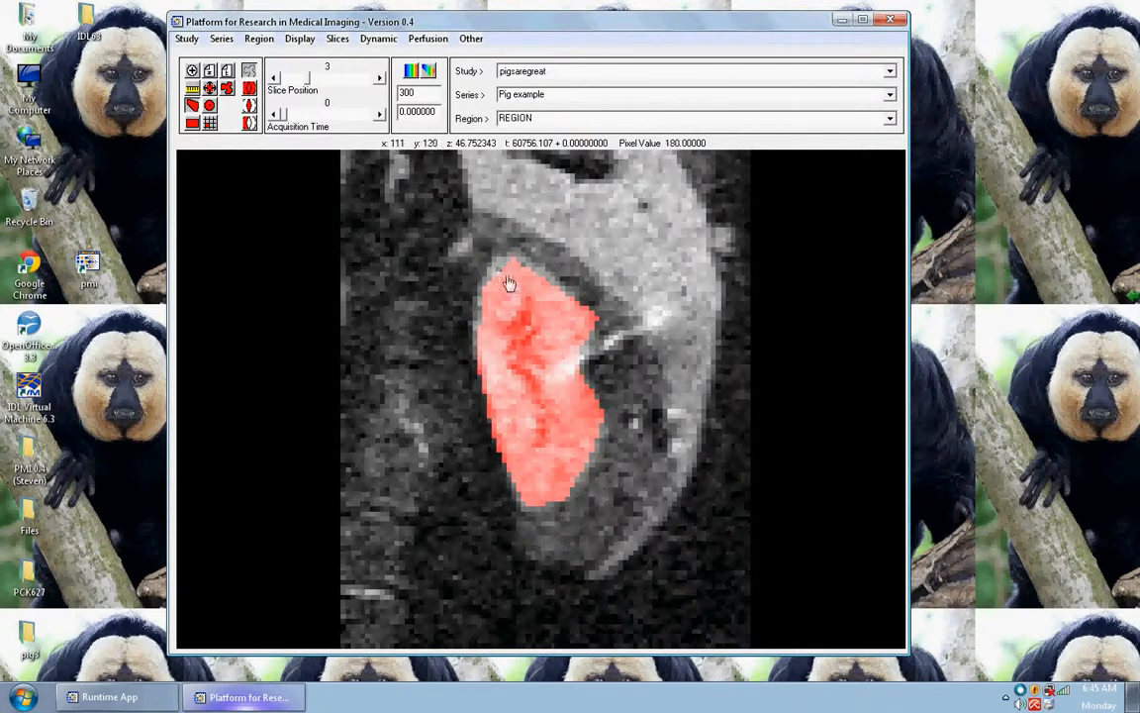
left_click(513, 117)
key("Up")
key("Up")
Draw a circular region over the kidney's upper half and a rectangular region enclosing most of the kidney
left_click(216, 113)
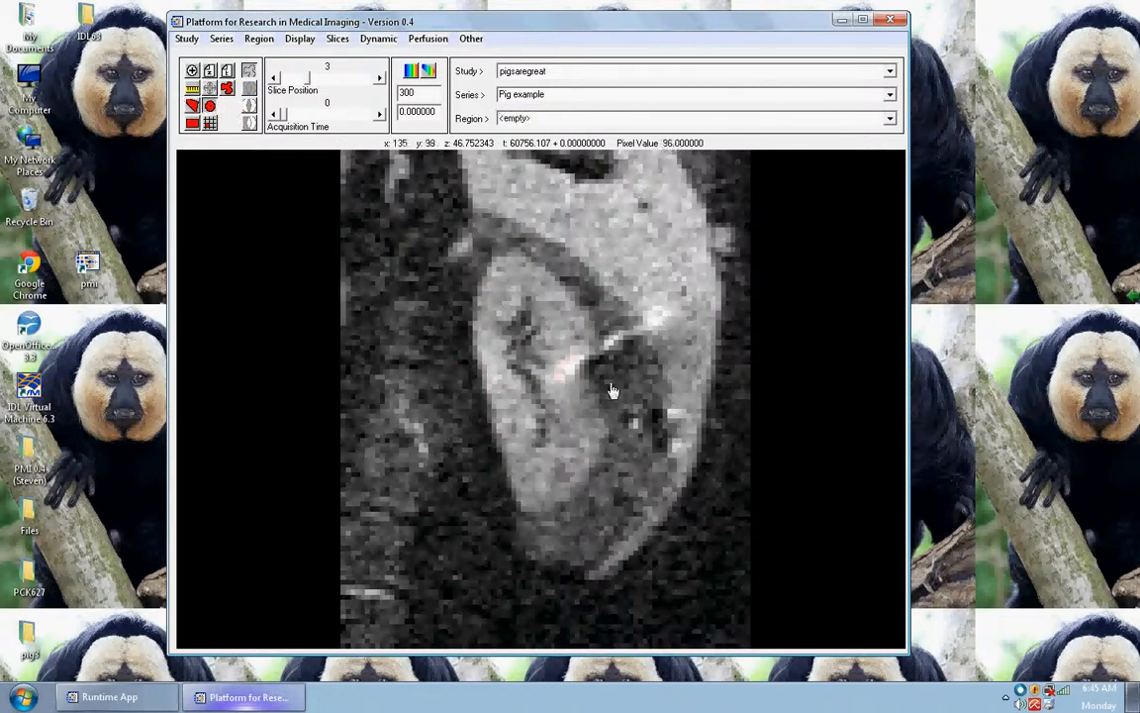
left_click_drag(531, 351, 589, 384)
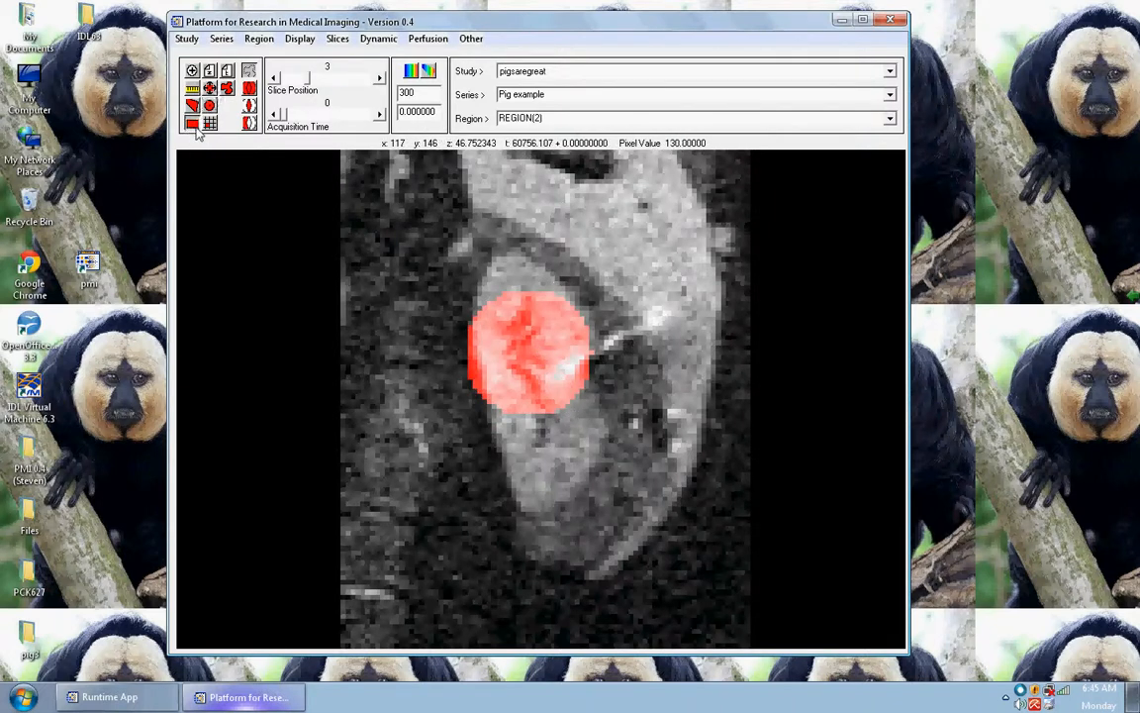
left_click_drag(461, 232, 633, 532)
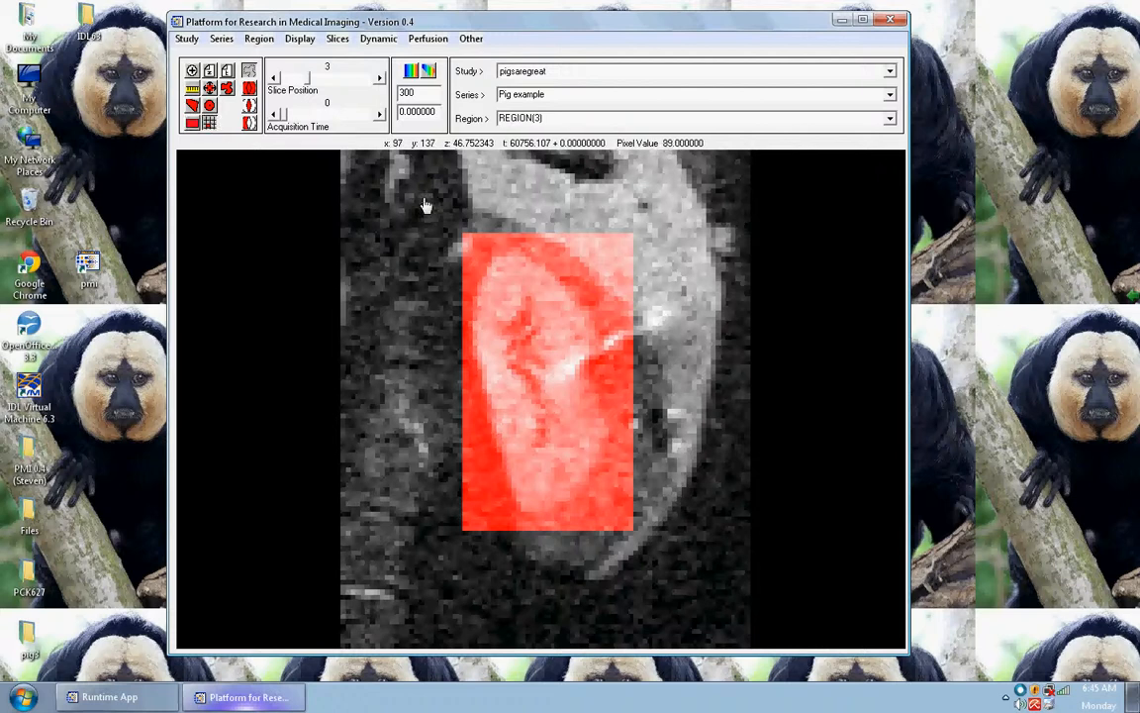
Mark three individual pixels inside the upper part of the kidney with the pixel region tool
left_click(536, 277)
left_click(565, 298)
left_click(582, 340)
Make "example 1" the active region and shift it slightly downward over the kidney
left_click(566, 125)
scroll(565, 126, "up", 6)
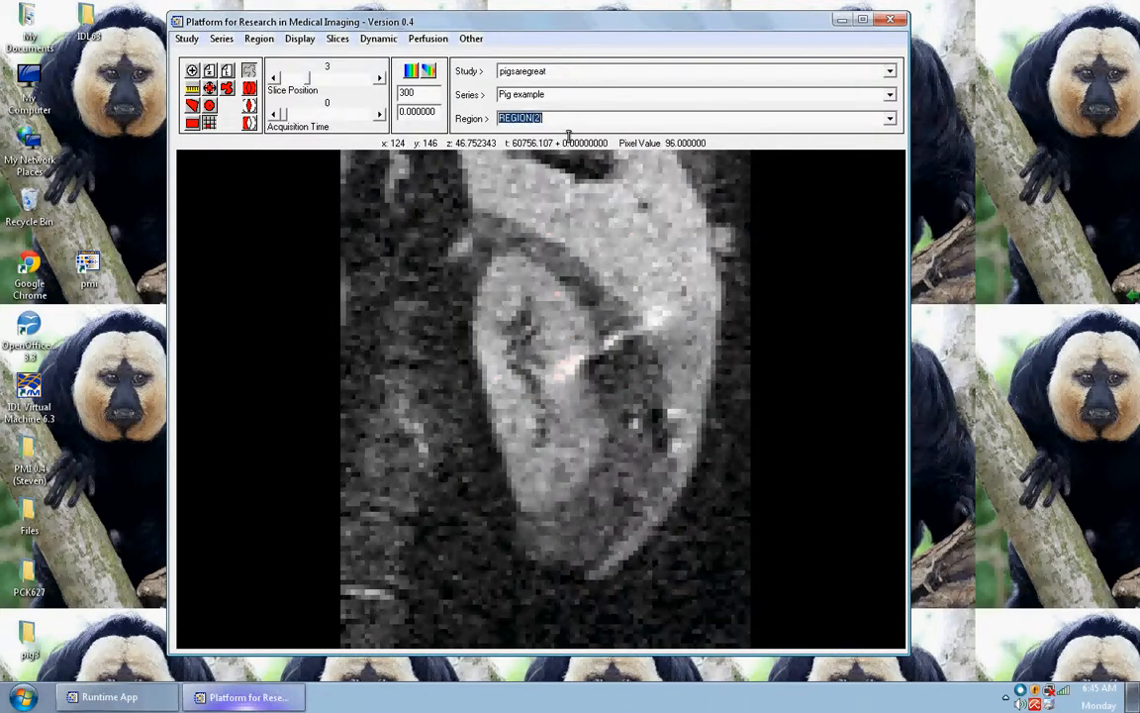
scroll(559, 130, "down", 1)
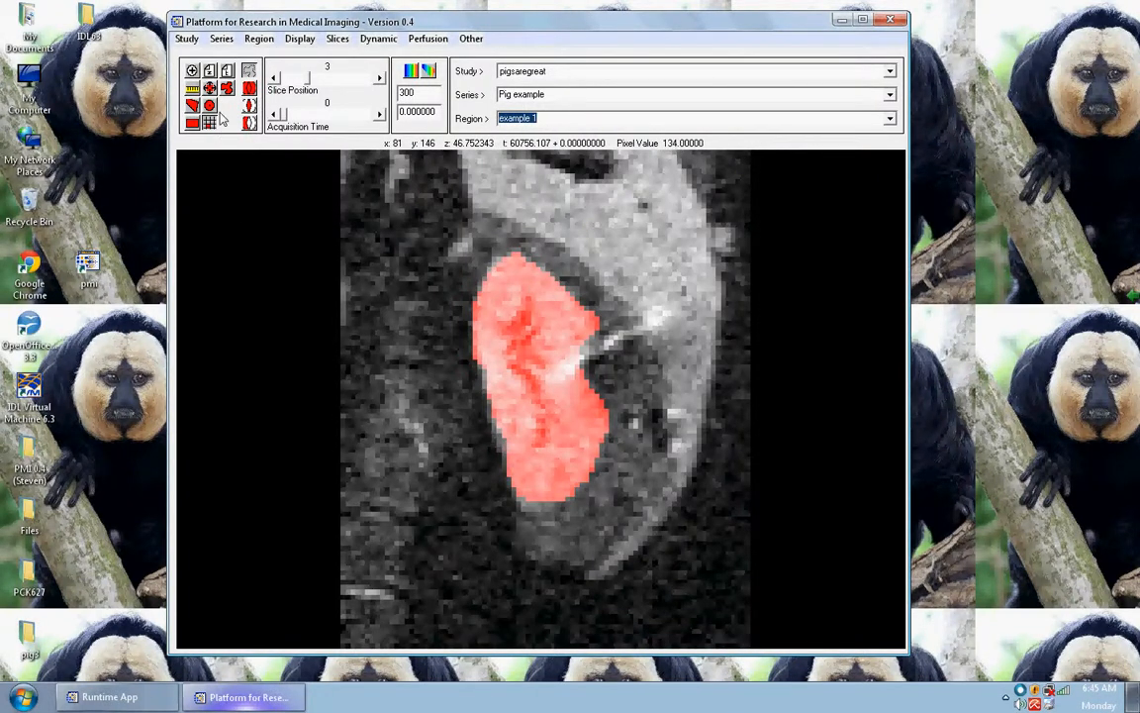
left_click(209, 88)
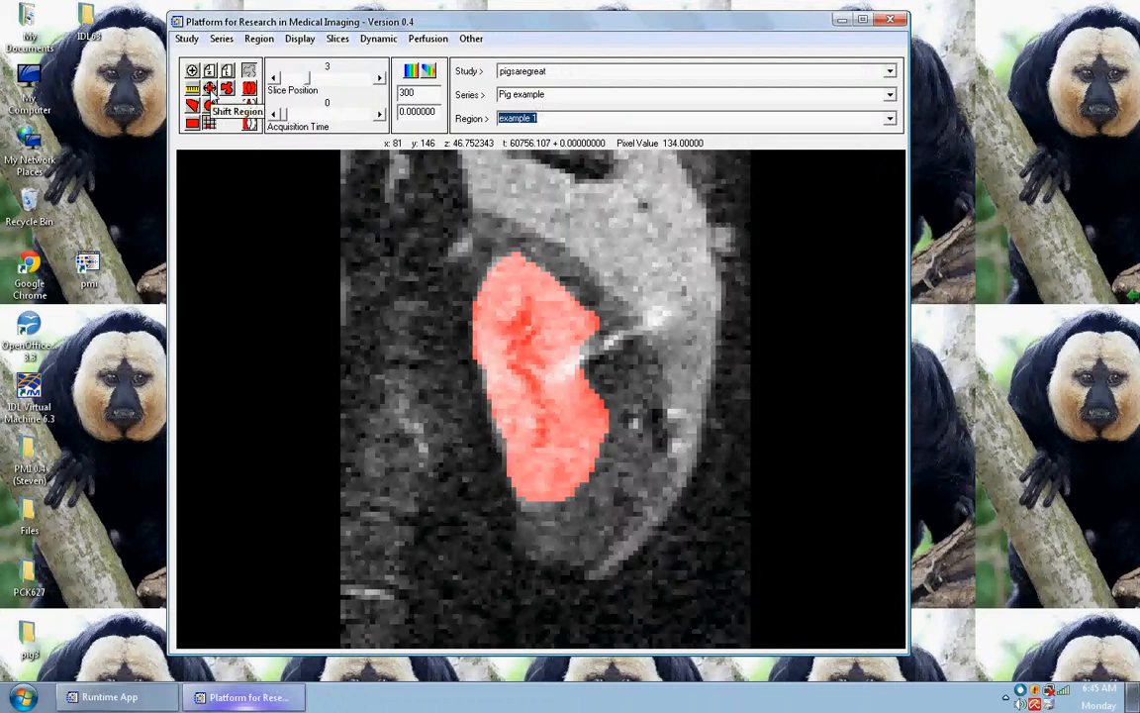
mouse_move(557, 367)
left_mouse_down()
mouse_move(478, 370)
mouse_move(576, 348)
mouse_move(560, 373)
left_mouse_up()
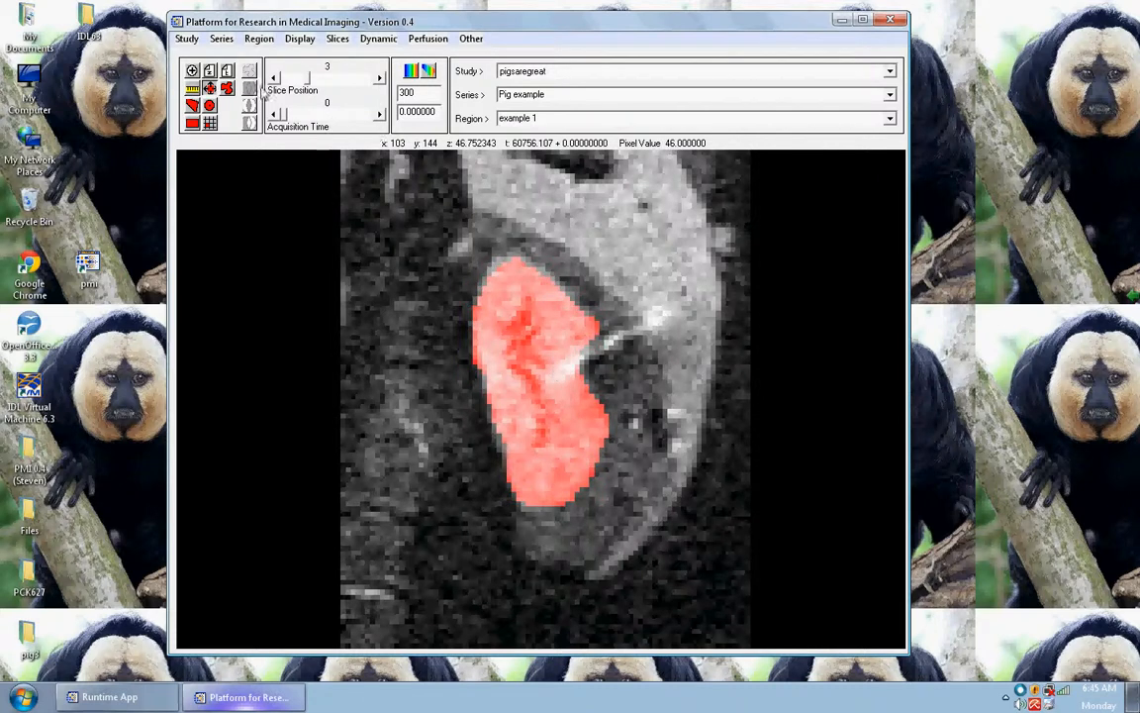
Duplicate the "example 1" region and make the copy the active region
left_click(227, 89)
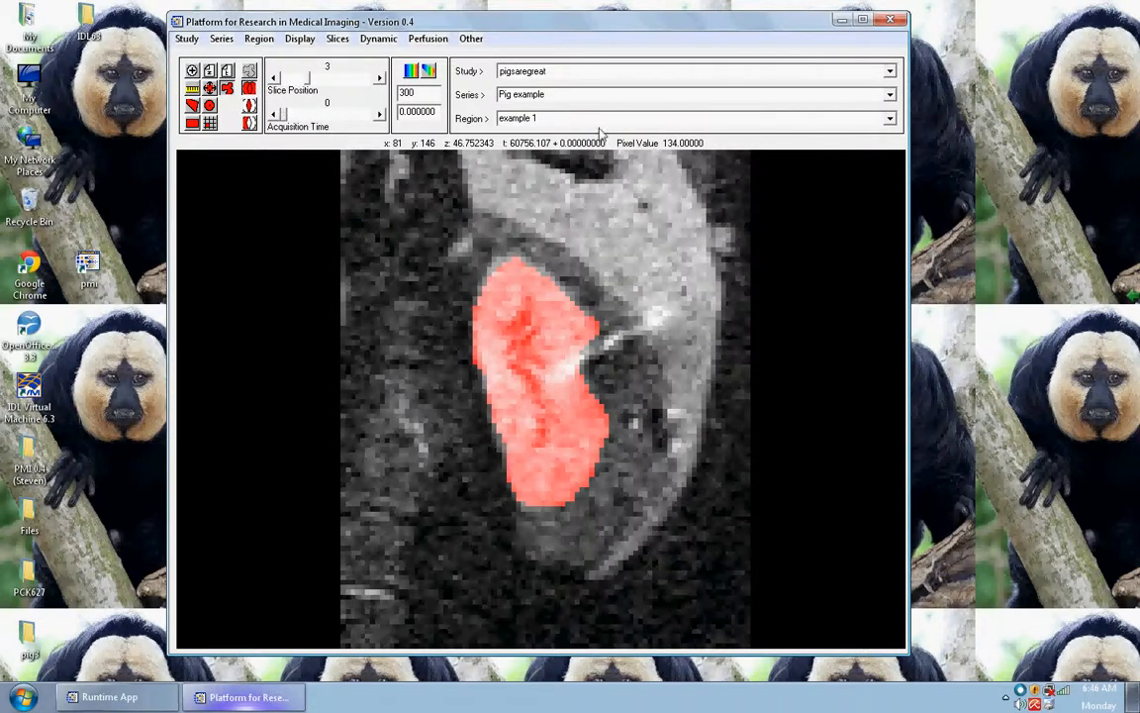
left_click(258, 41)
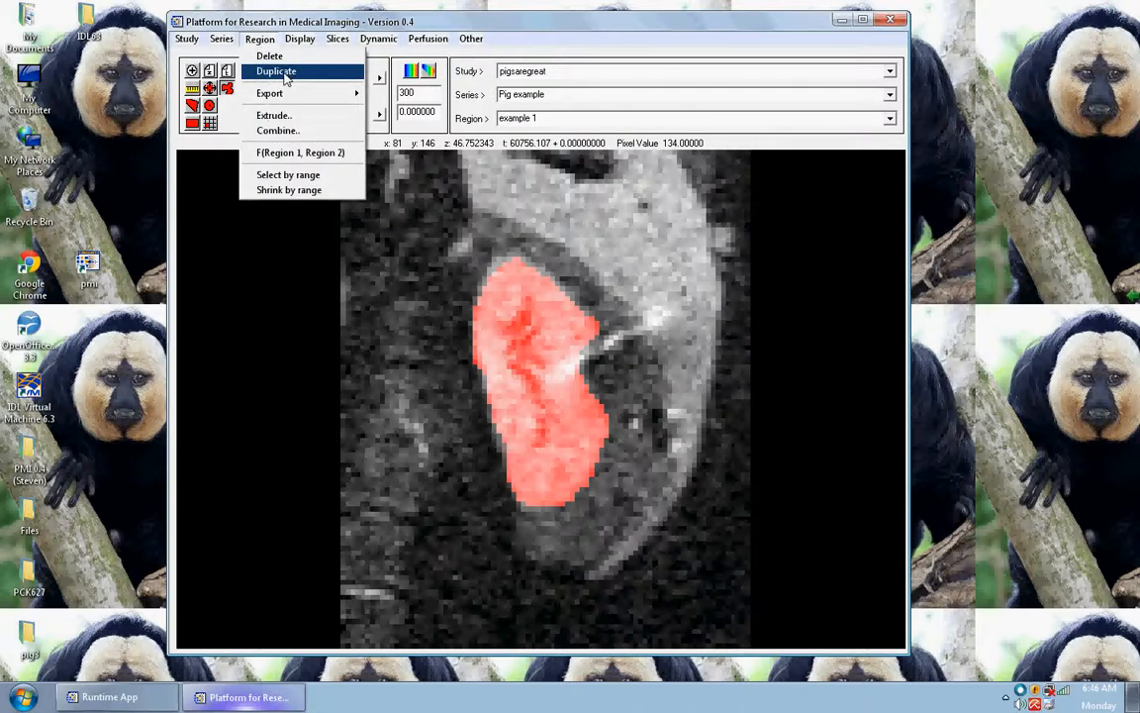
left_click(286, 74)
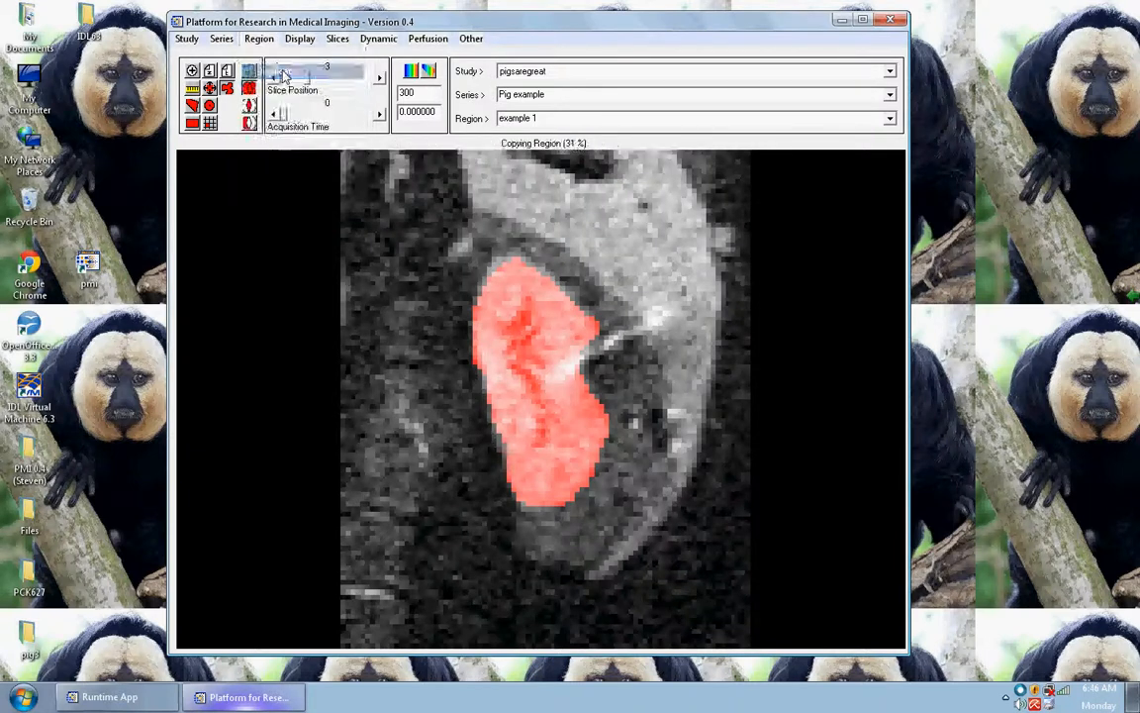
left_click(601, 126)
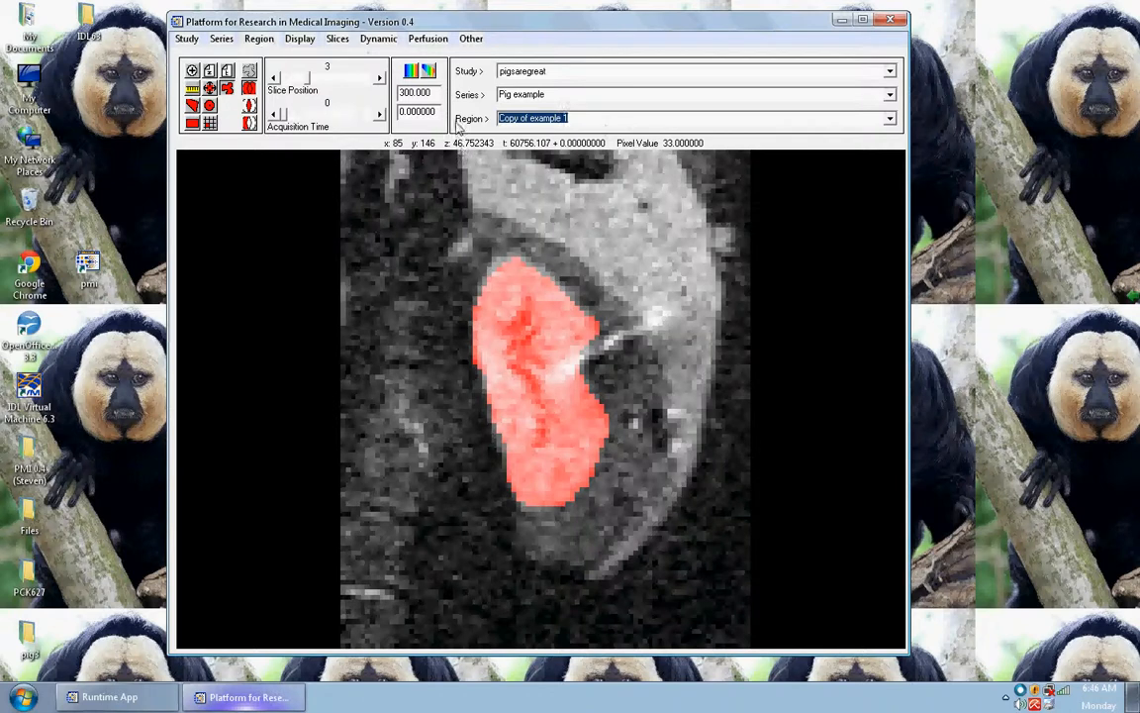
Extend the copied region at its edges, then reduce it to its overlap with a loop drawn across its upper right part
left_click(254, 93)
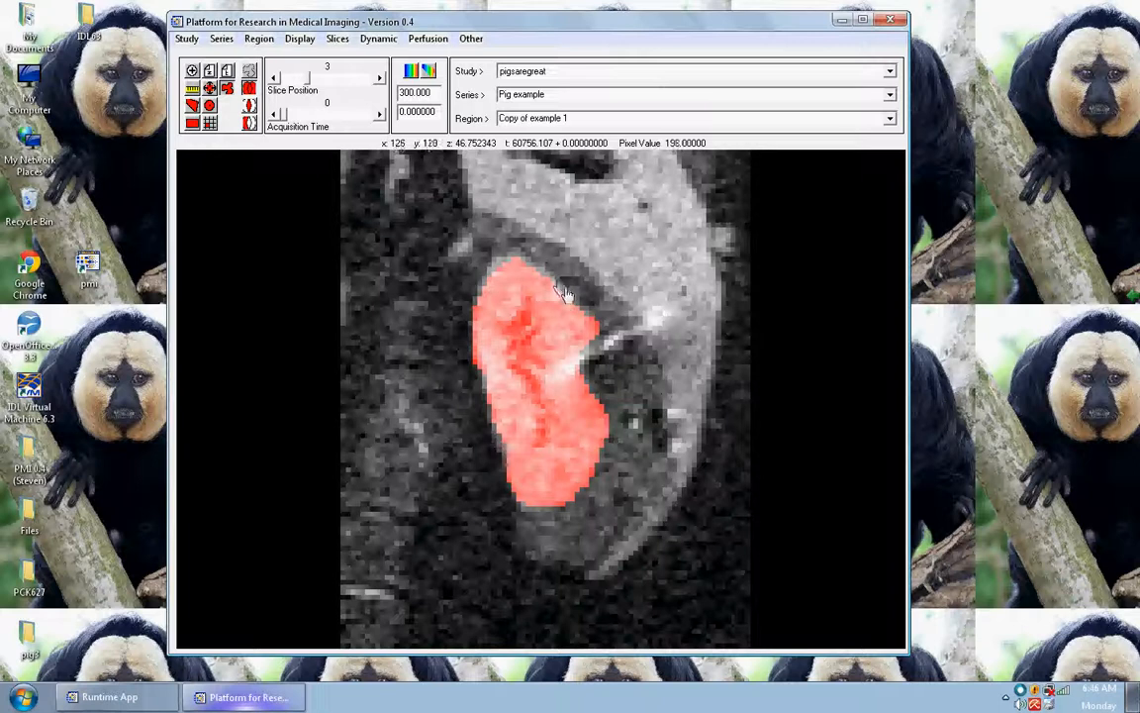
mouse_move(492, 293)
left_mouse_down()
mouse_move(504, 262)
mouse_move(484, 333)
mouse_move(499, 333)
mouse_move(487, 393)
mouse_move(535, 491)
mouse_move(580, 483)
mouse_move(600, 407)
mouse_move(588, 337)
mouse_move(590, 355)
mouse_move(599, 309)
mouse_move(545, 299)
mouse_move(500, 256)
mouse_move(541, 295)
left_mouse_up()
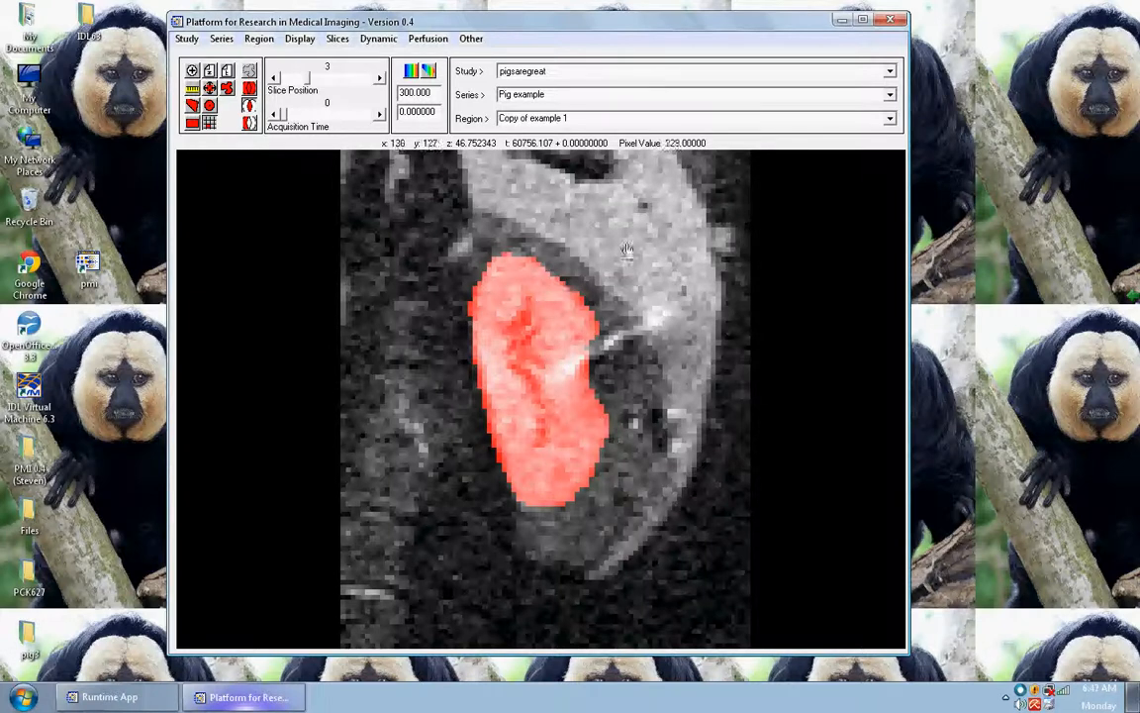
left_click(229, 89)
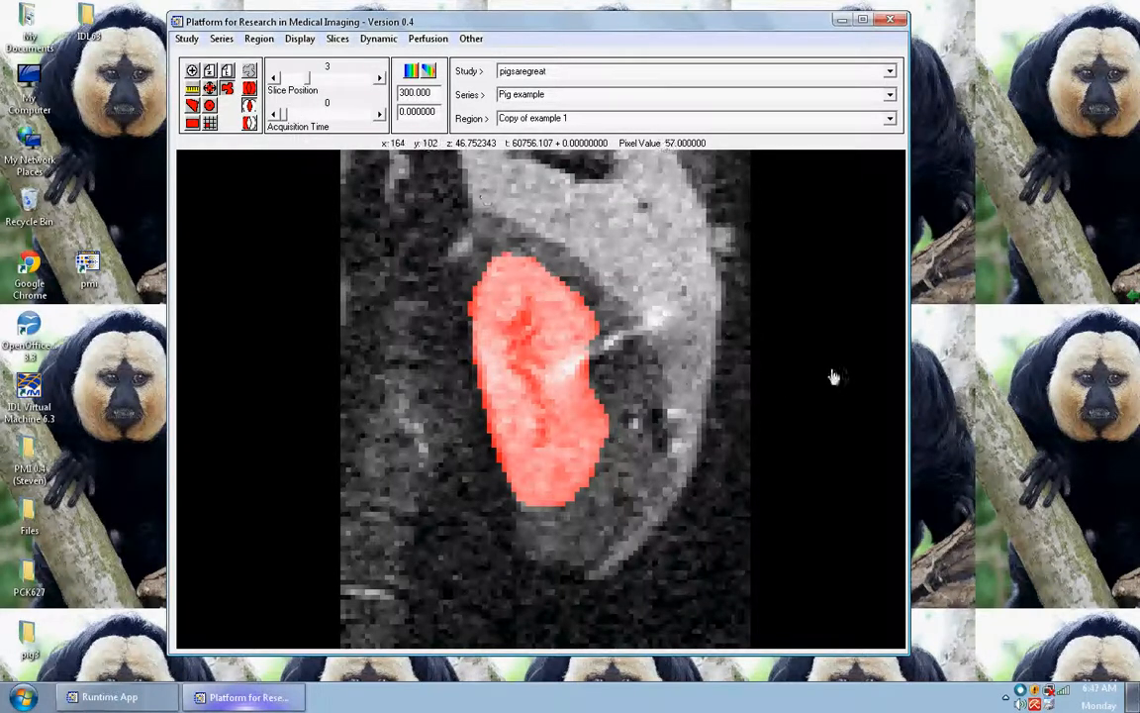
mouse_move(692, 342)
left_mouse_down()
mouse_move(535, 287)
mouse_move(721, 326)
mouse_move(696, 355)
left_mouse_up()
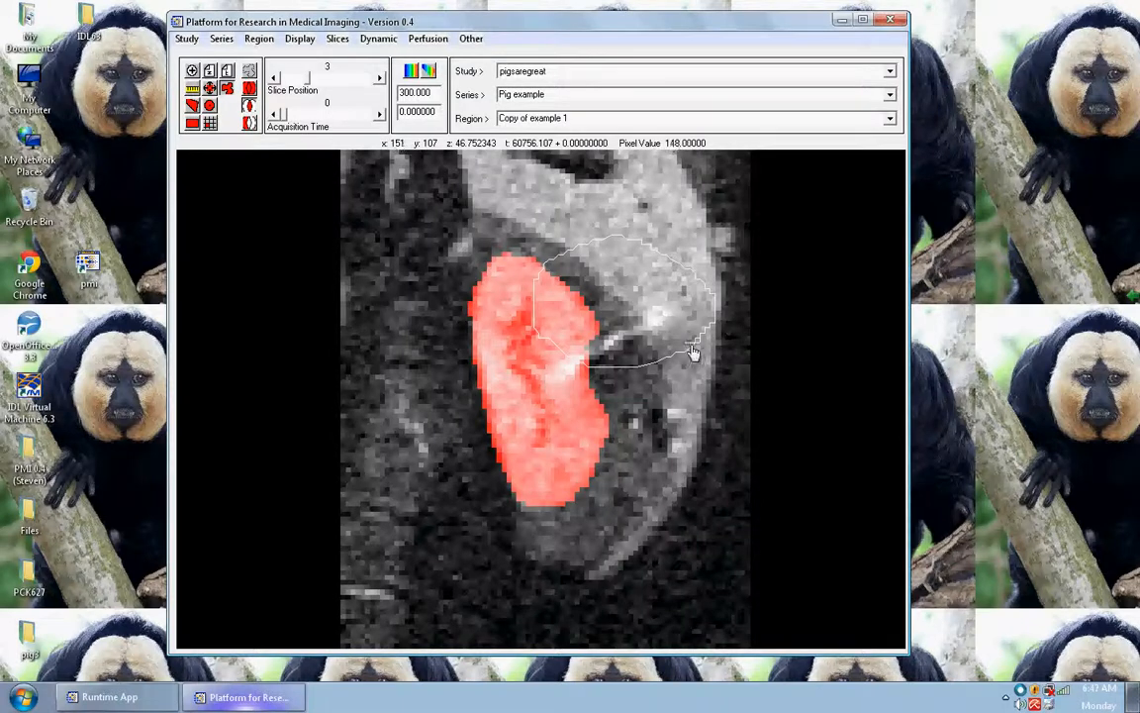
left_click_drag(693, 354, 692, 356)
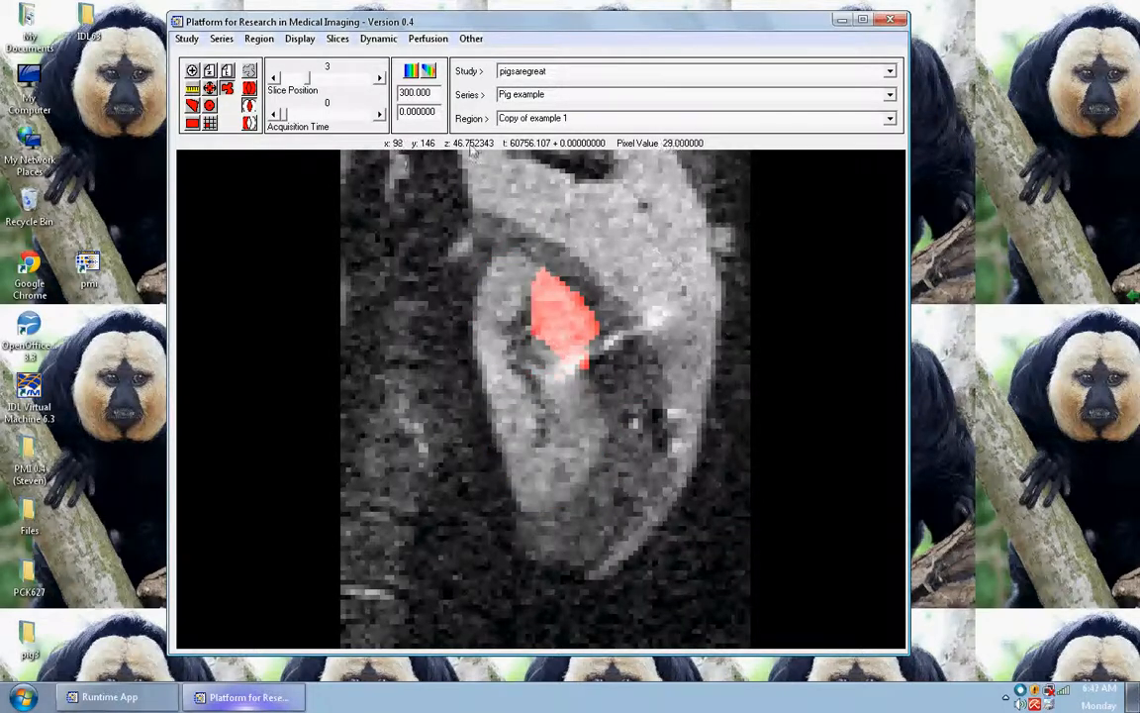
Switch back to the "example 1" region and check it at acquisition time 4, then return to time 0
scroll(598, 128, "down", 1)
scroll(596, 129, "up", 3)
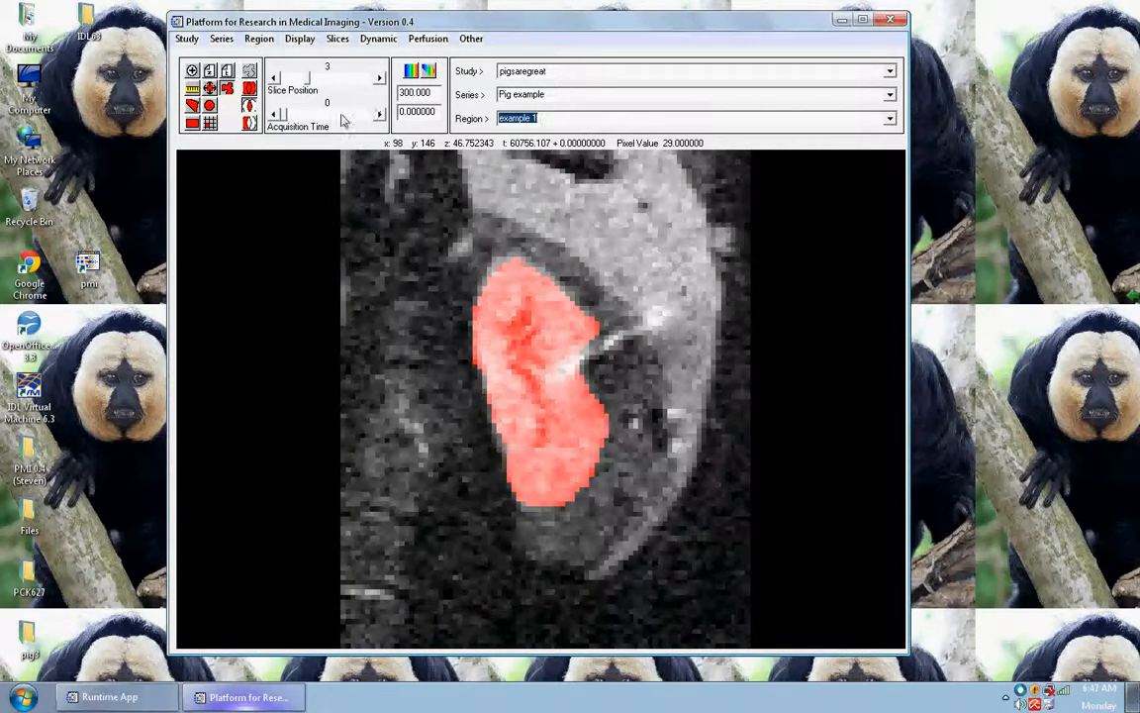
left_click(290, 115)
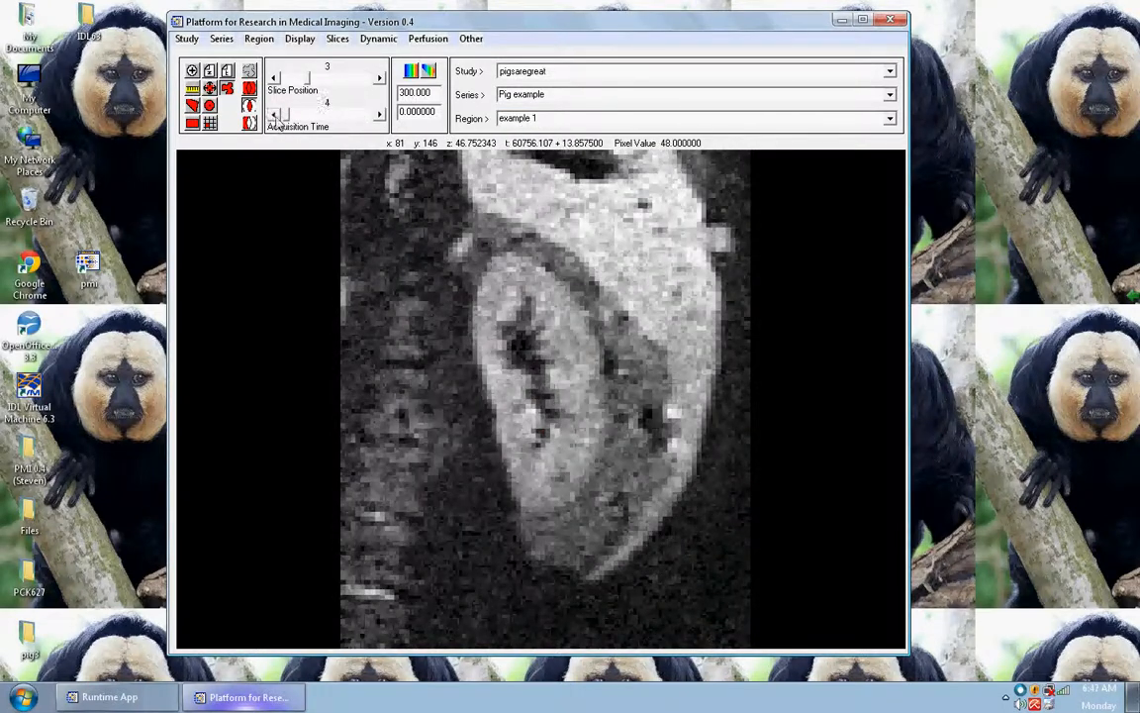
left_click(278, 116)
Extrude the "example 1" region along the Dynamics dimension in both directions and check it across the acquisition times
left_click(261, 39)
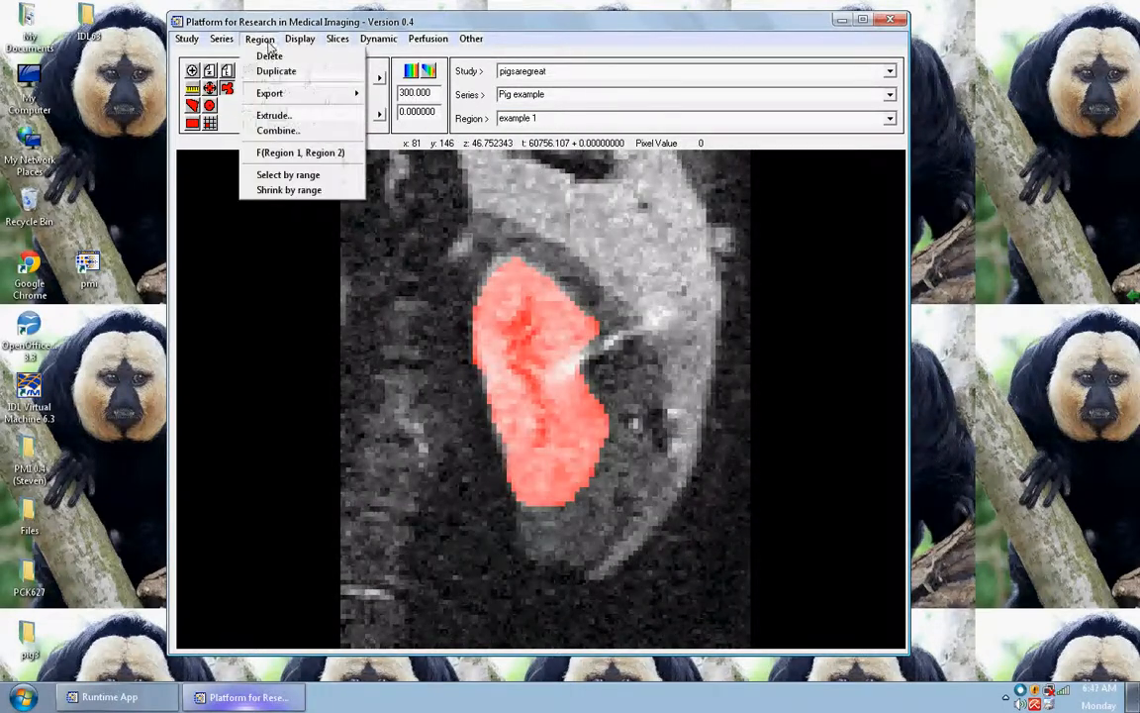
left_click(276, 112)
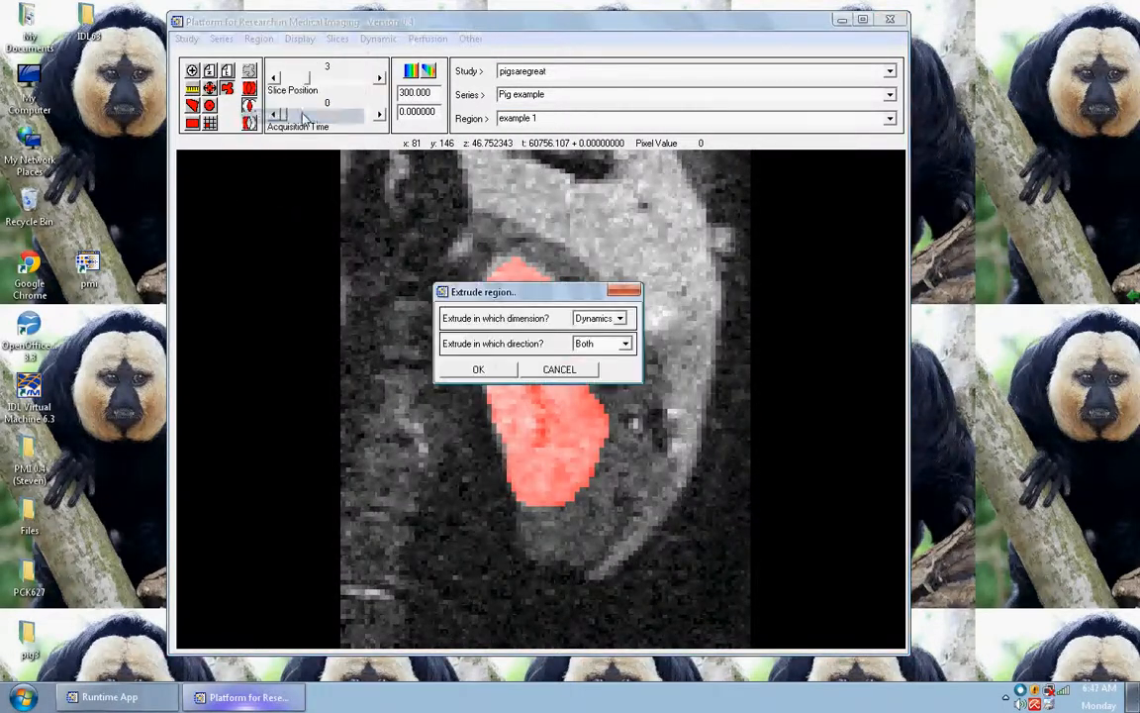
left_click(619, 317)
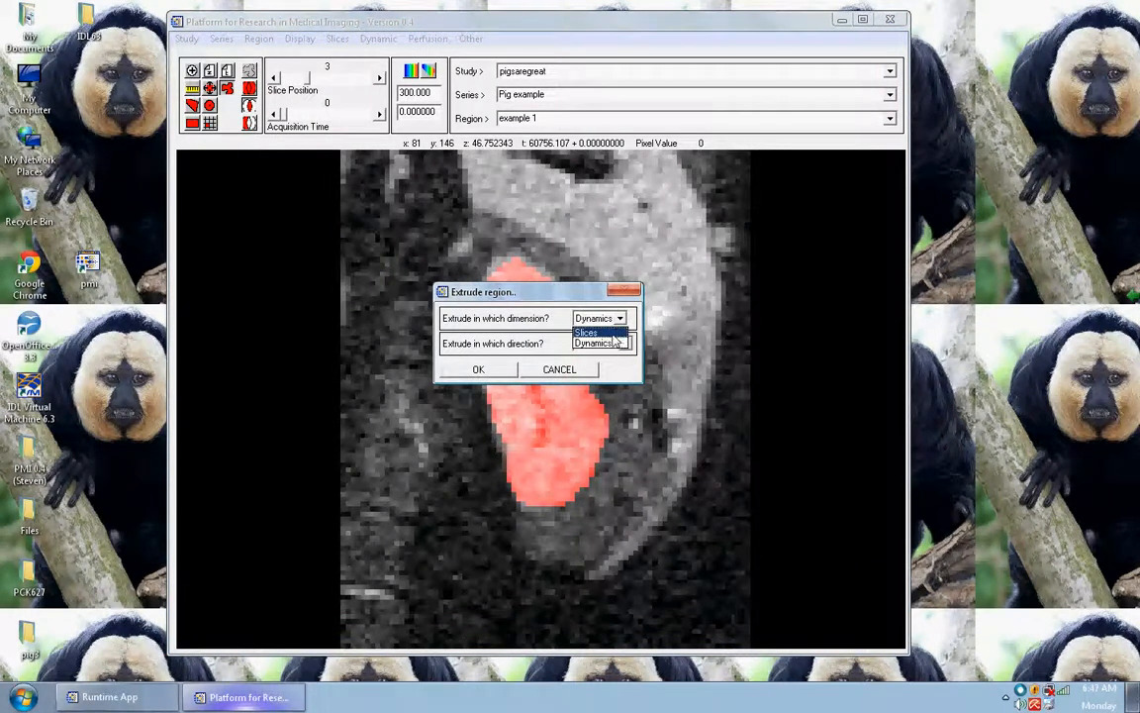
left_click(618, 342)
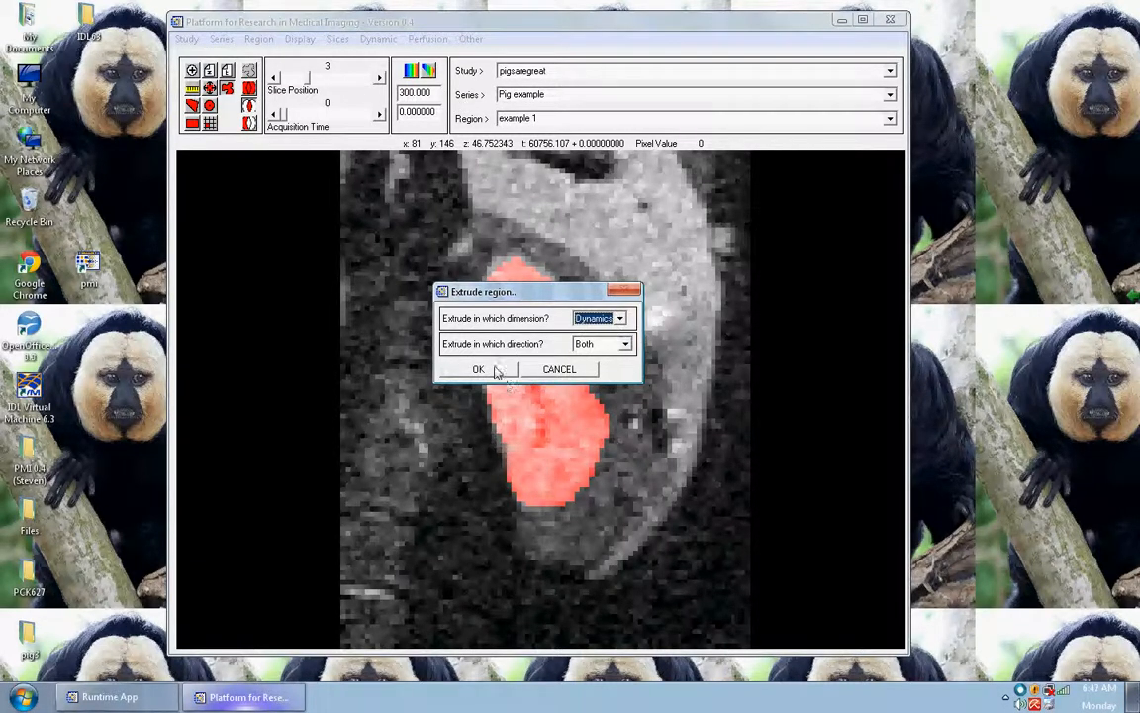
left_click(611, 346)
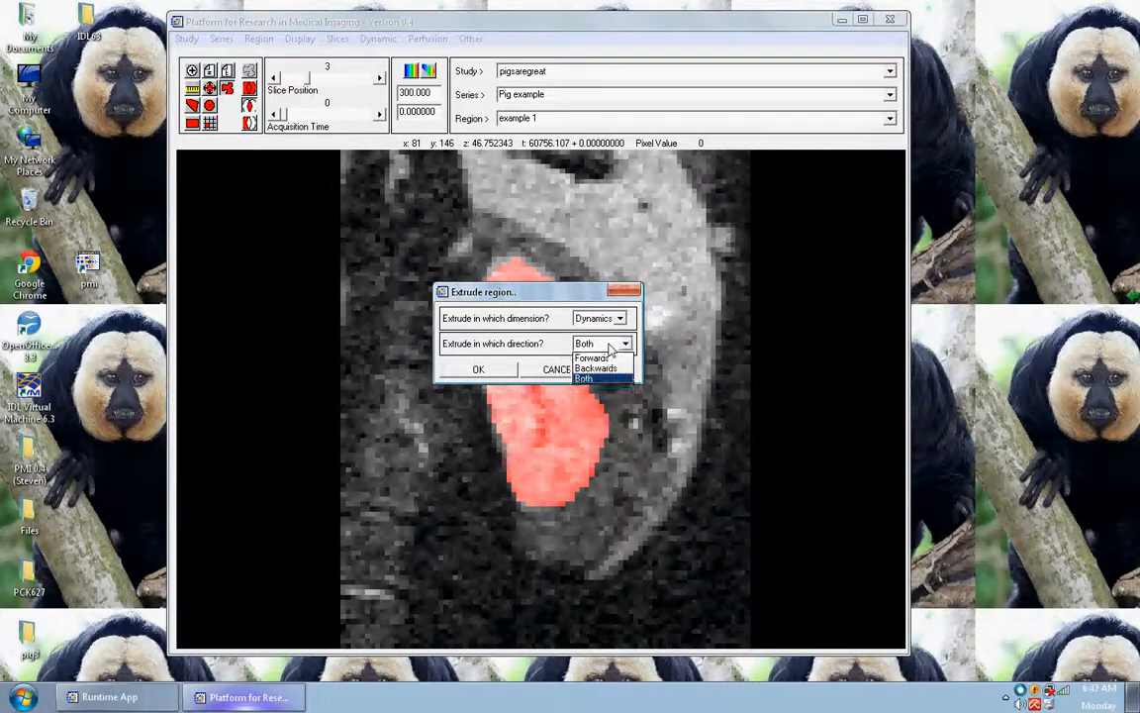
left_click(610, 347)
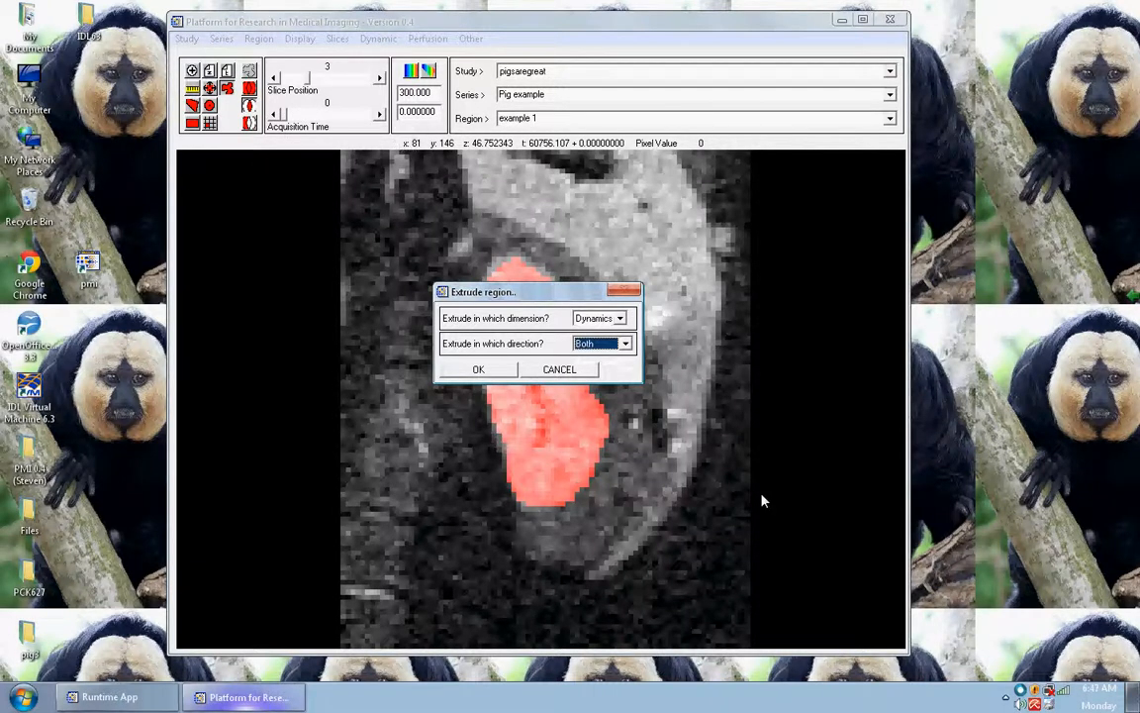
left_click(478, 369)
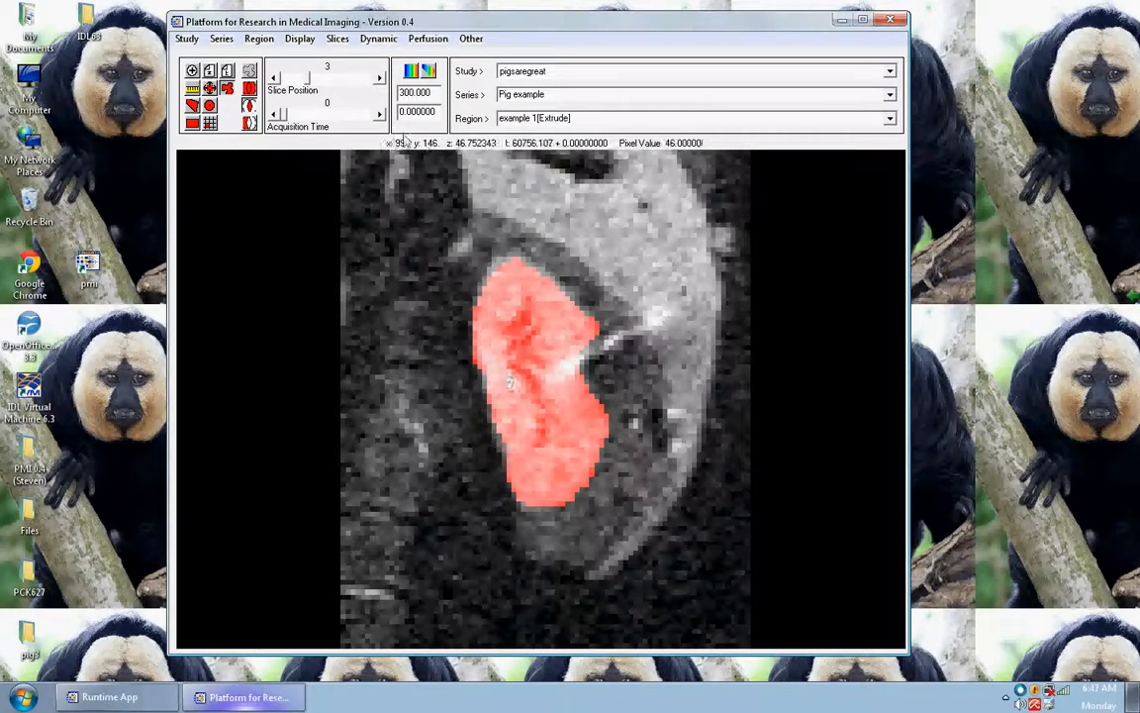
left_click_drag(280, 115, 126, 176)
left_click_drag(197, 163, 220, 132)
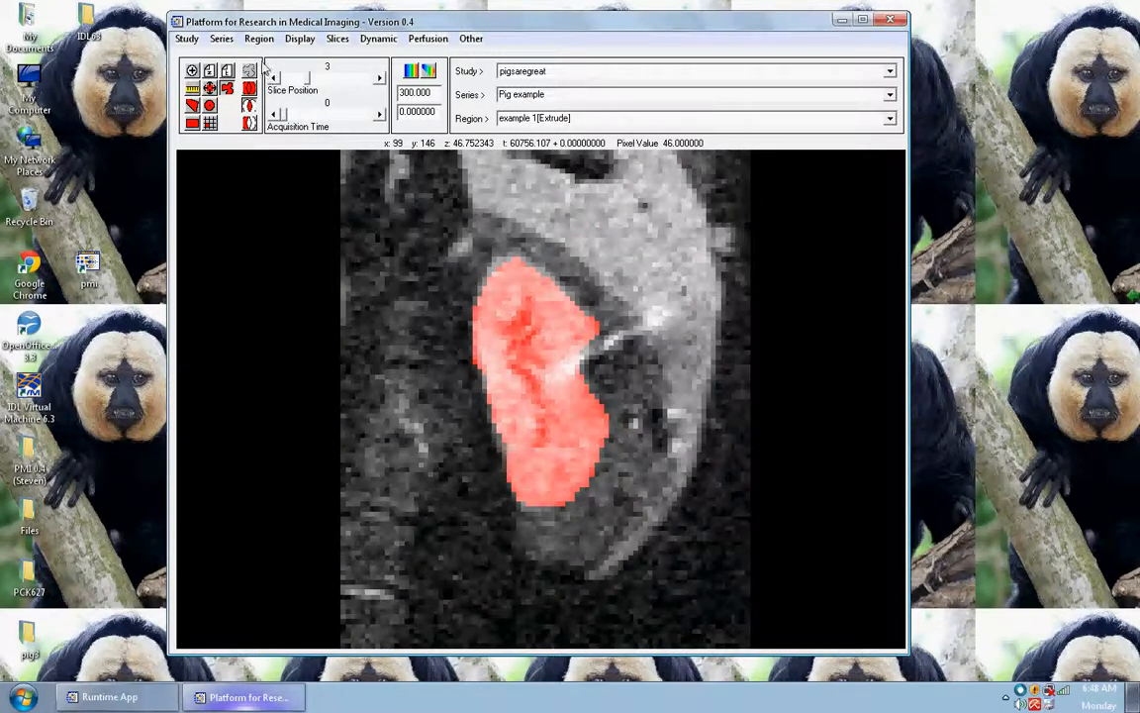
Draw freehand kidney regions on slices 4, 5 and 6, naming them "example 2", "example 3" and "example 4"
left_click(380, 78)
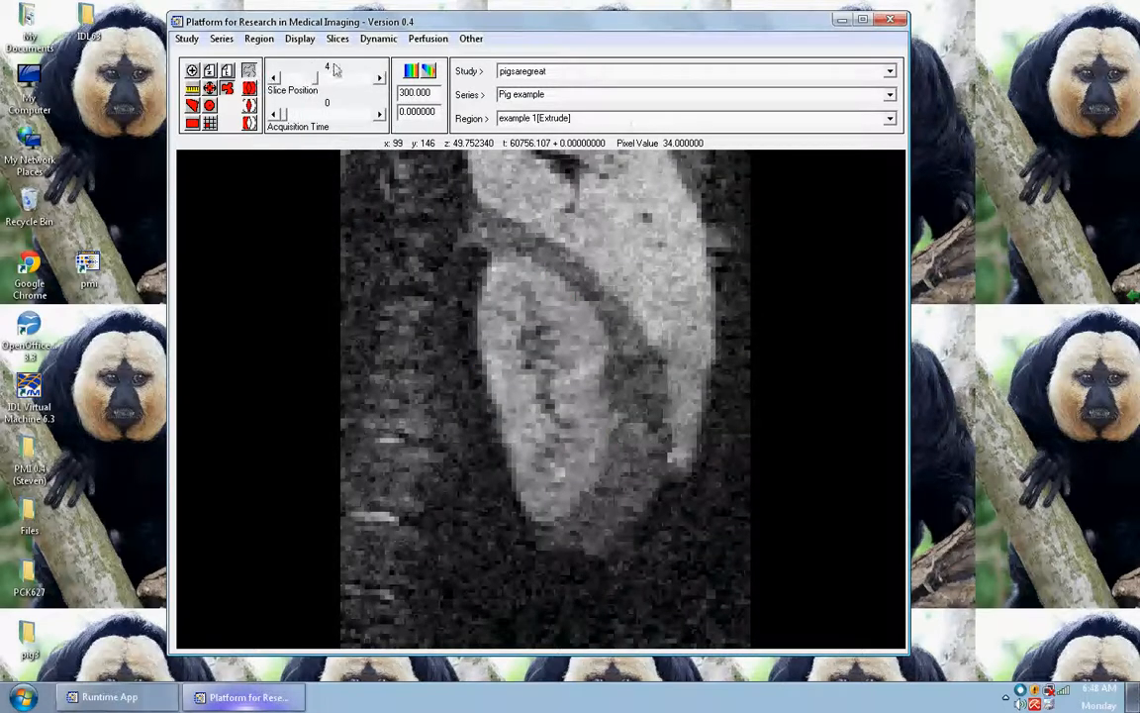
mouse_move(518, 265)
left_mouse_down()
mouse_move(500, 371)
mouse_move(549, 465)
mouse_move(580, 298)
mouse_move(529, 255)
left_mouse_up()
left_click(380, 79)
mouse_move(485, 239)
left_mouse_down()
mouse_move(453, 302)
mouse_move(594, 317)
mouse_move(490, 242)
mouse_move(584, 428)
mouse_move(556, 257)
mouse_move(540, 263)
left_mouse_up()
left_click(338, 77)
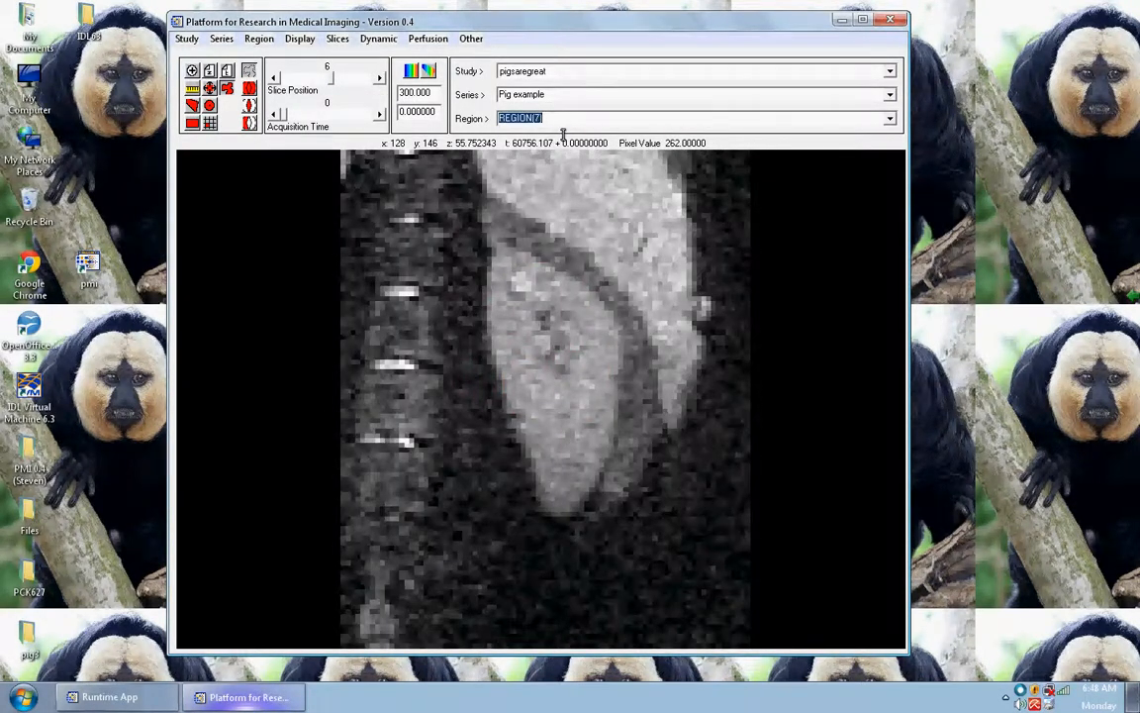
type("example 2")
key("Return")
type("example 3")
key("Return")
type("e")
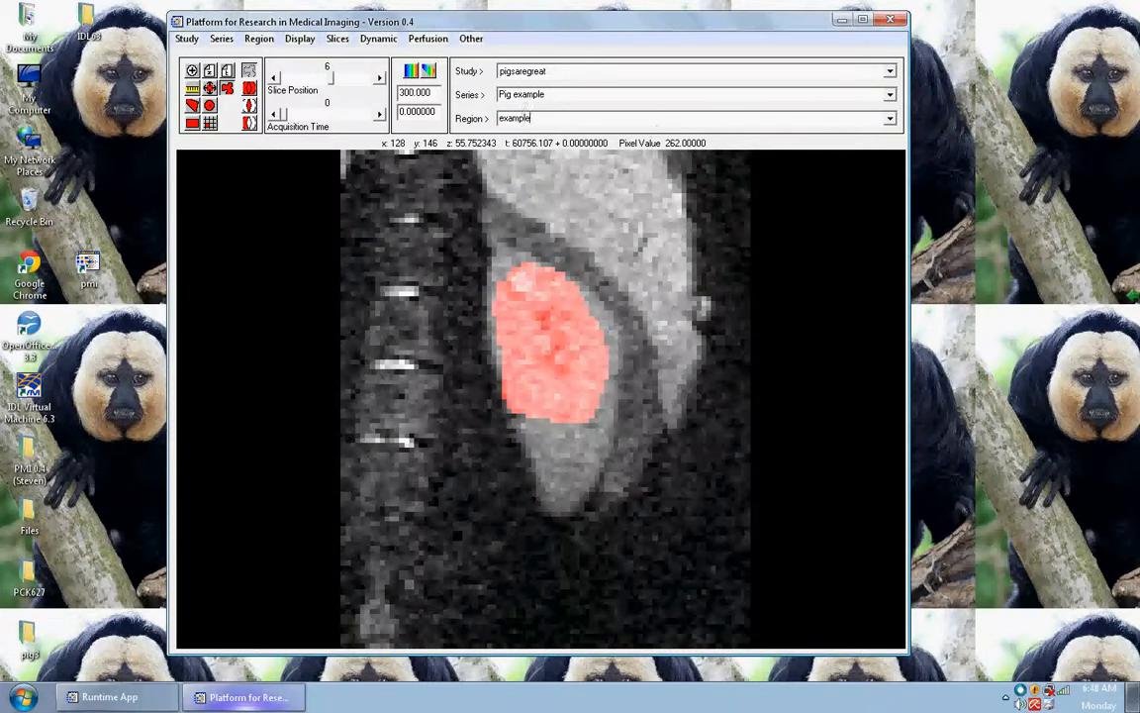
key("Return")
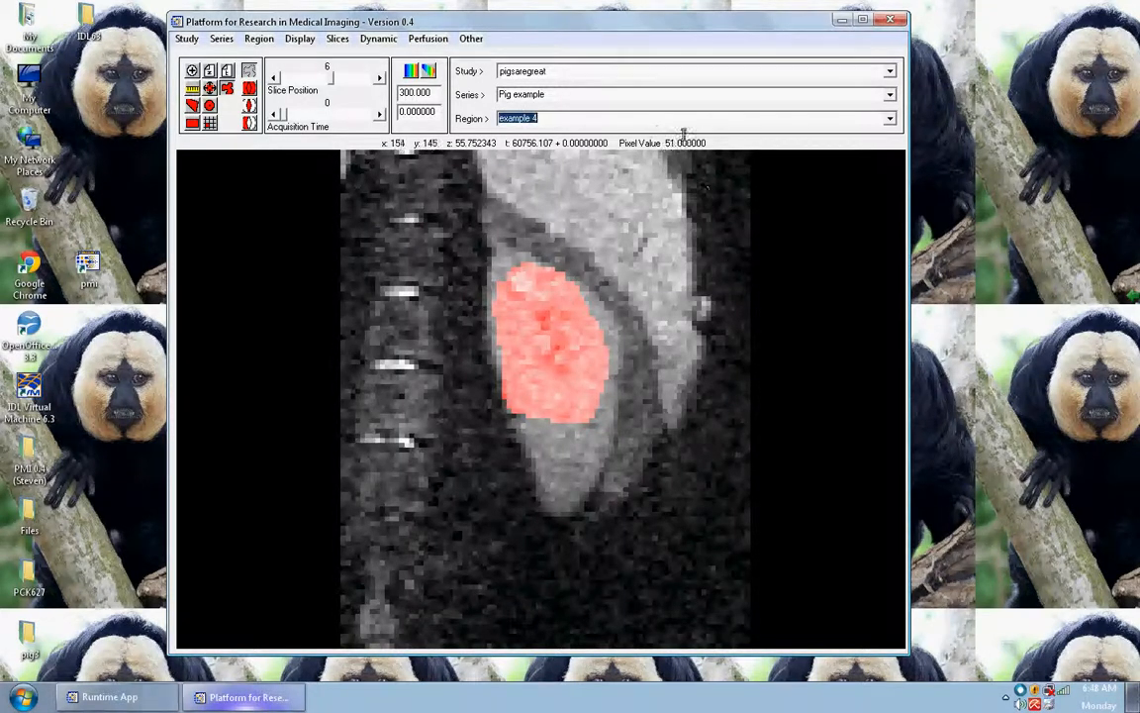
Combine the regions "example 1[Extrude]", "example 2", "example 3" and "example 4" into a single region
left_click(274, 77)
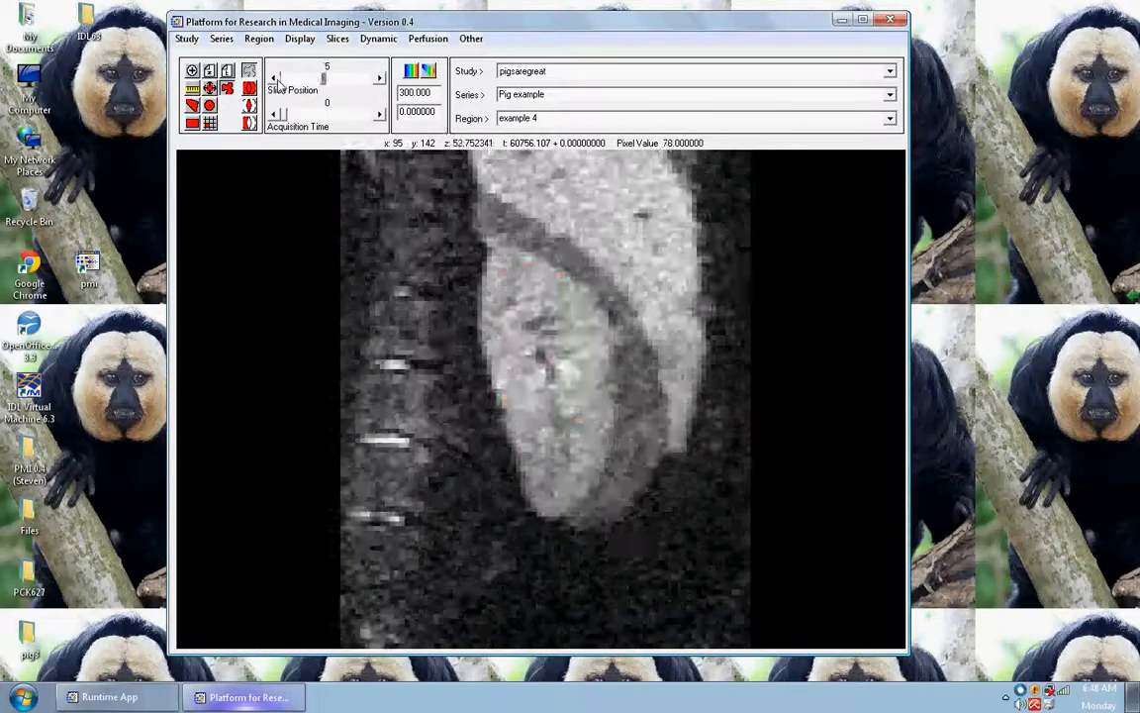
left_click(274, 77)
left_click(274, 77)
left_click(380, 78)
left_click(380, 78)
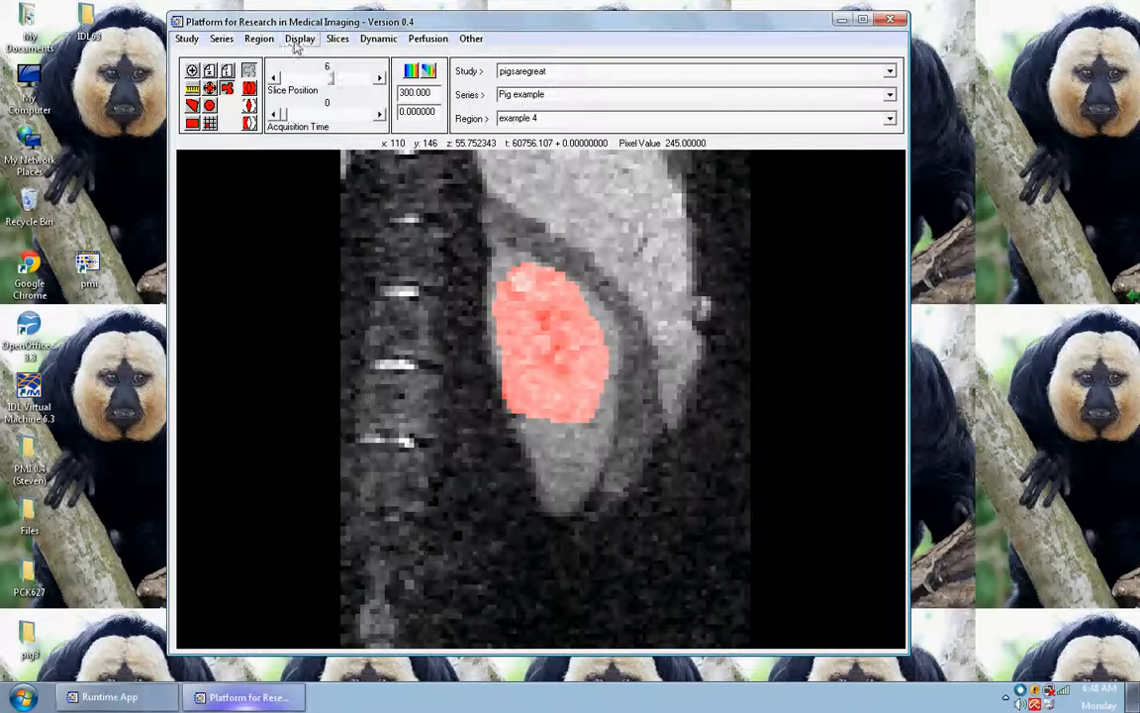
left_click(260, 40)
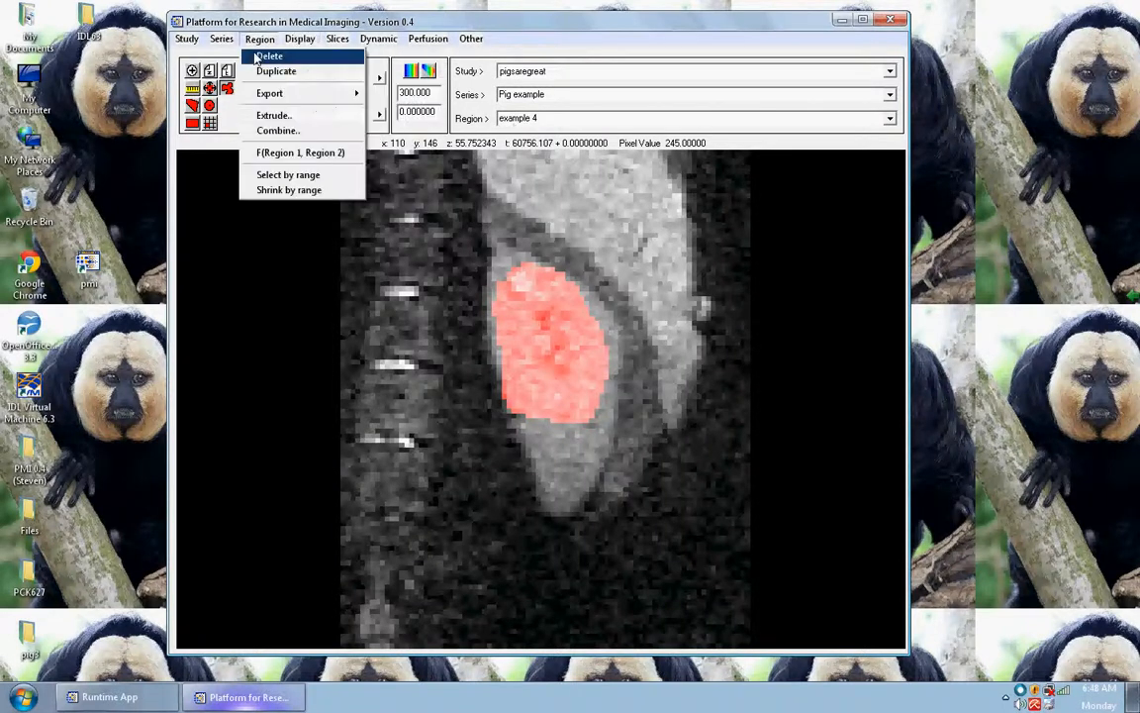
left_click(278, 131)
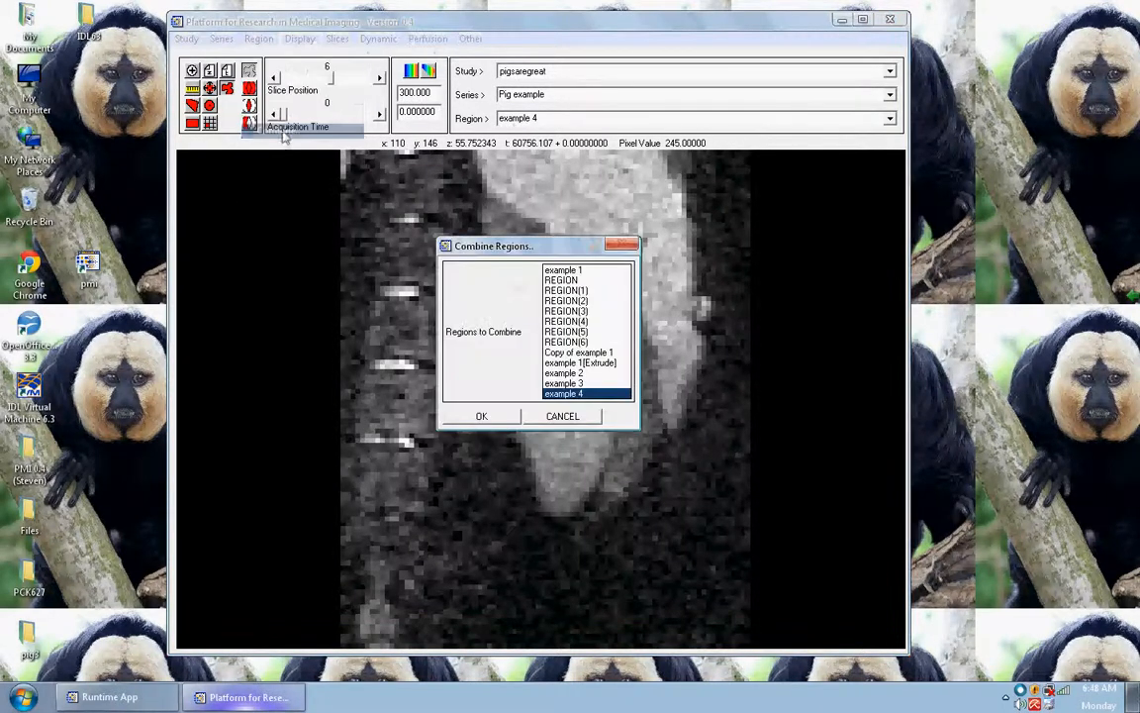
left_click(592, 363, "shift")
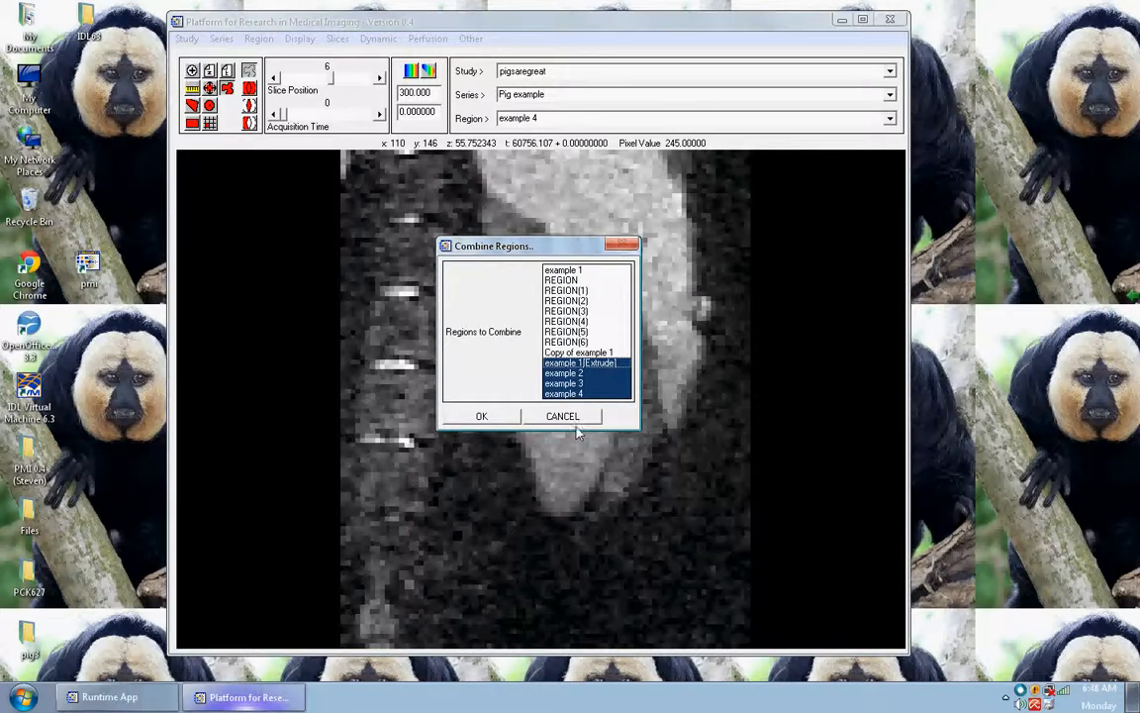
left_click(507, 417)
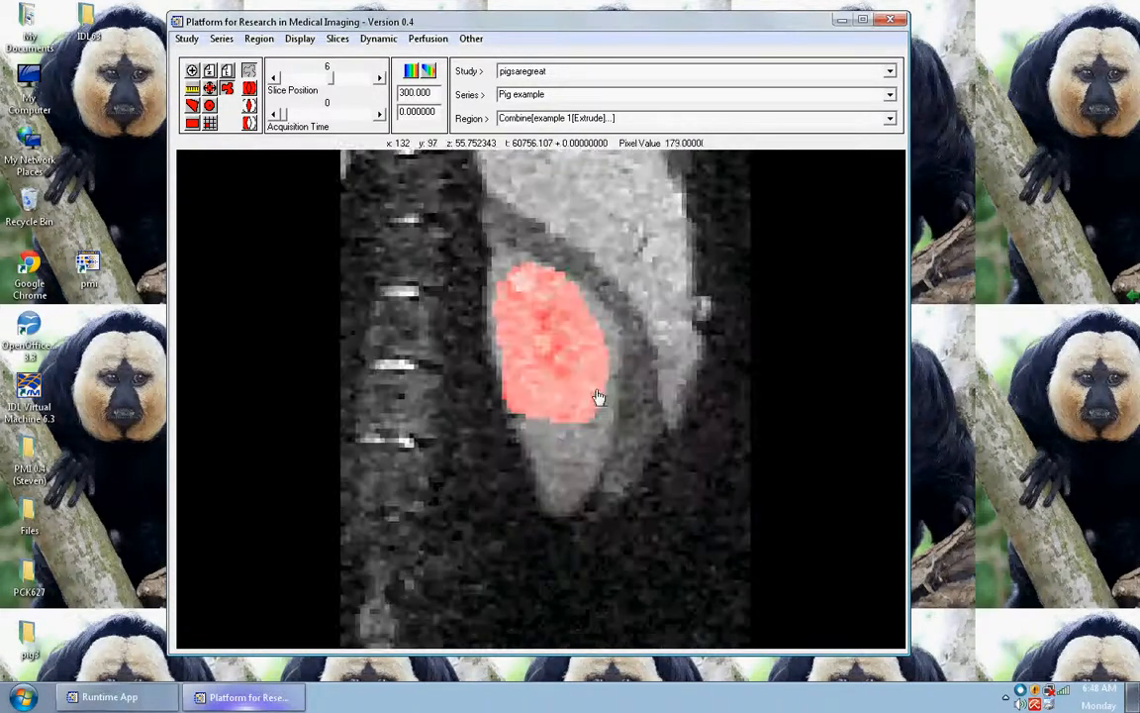
Examine the combined region's coverage across slices 2 to 6, finishing on slice 3
mouse_move(284, 116)
left_mouse_down()
mouse_move(368, 116)
mouse_move(267, 131)
mouse_move(383, 129)
mouse_move(282, 116)
left_mouse_up()
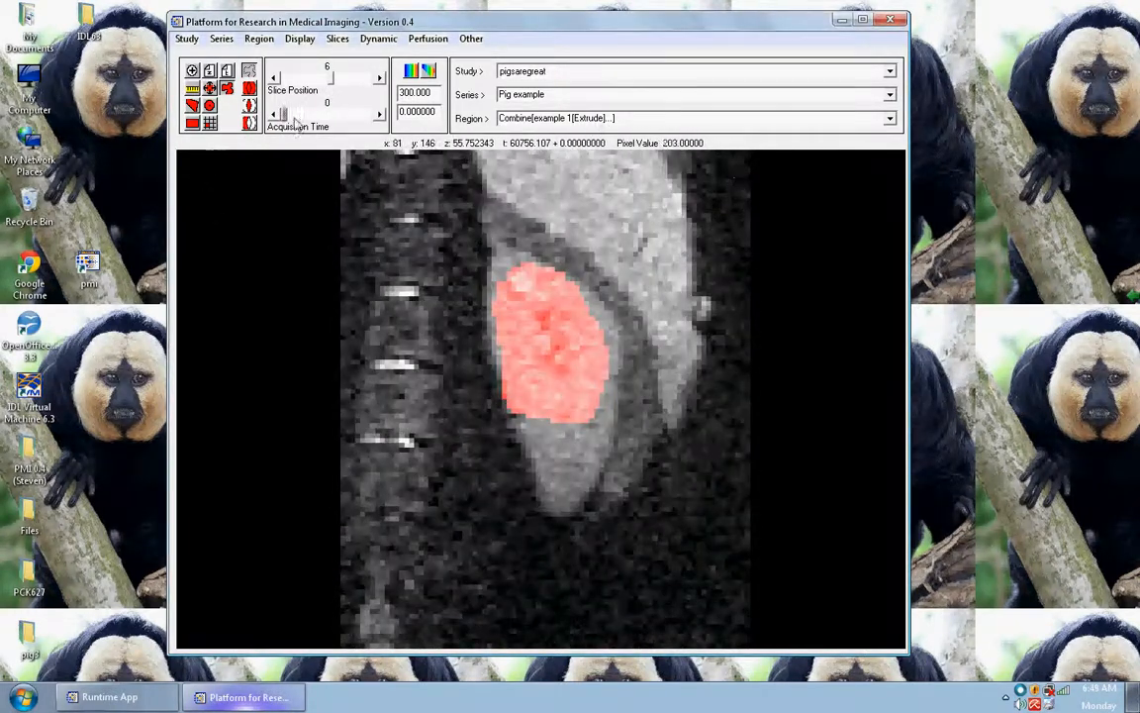
left_click_drag(332, 81, 312, 89)
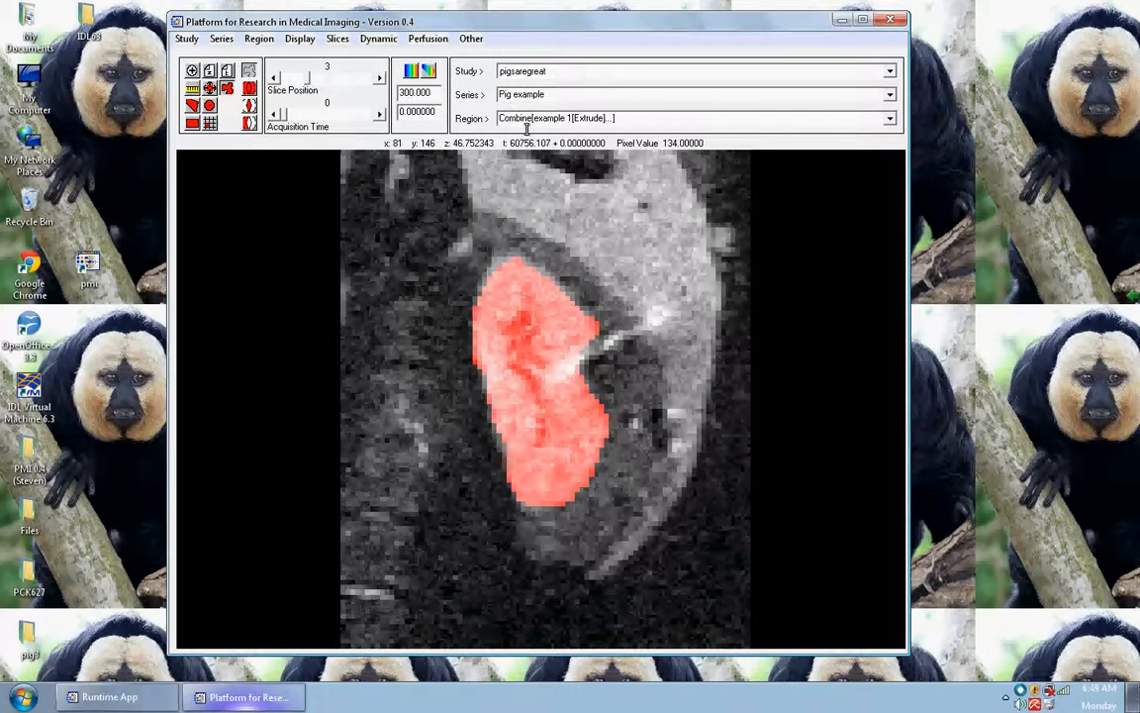
double_click(380, 78)
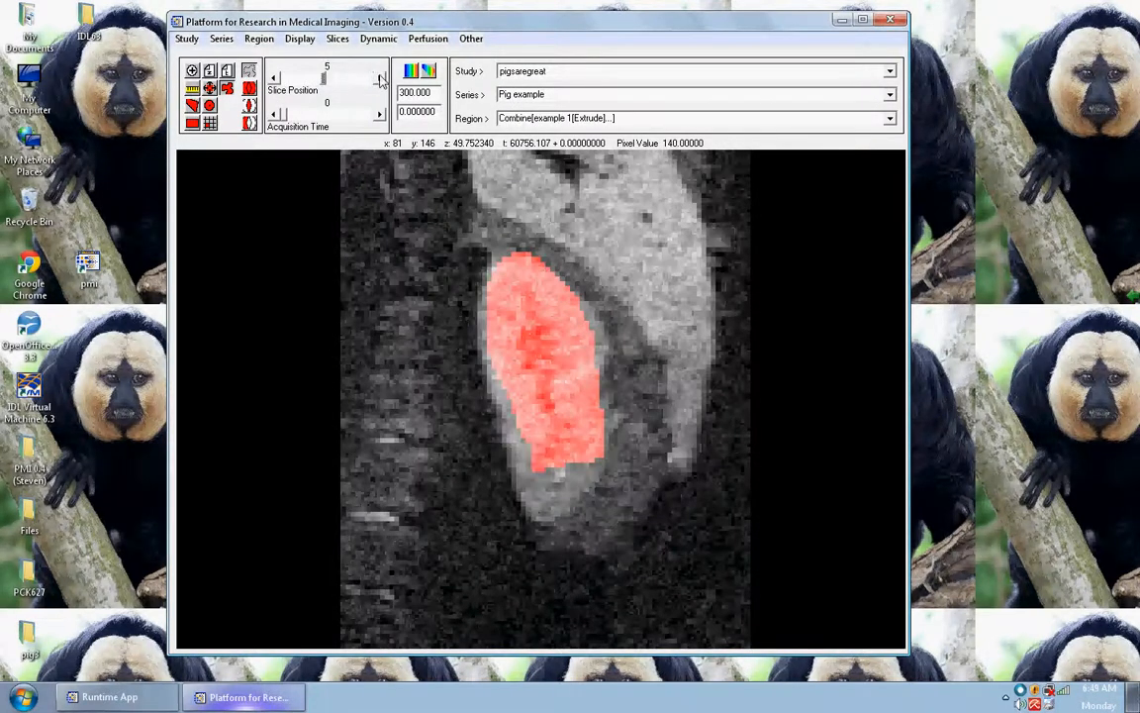
left_click(380, 78)
double_click(276, 78)
left_click(275, 78)
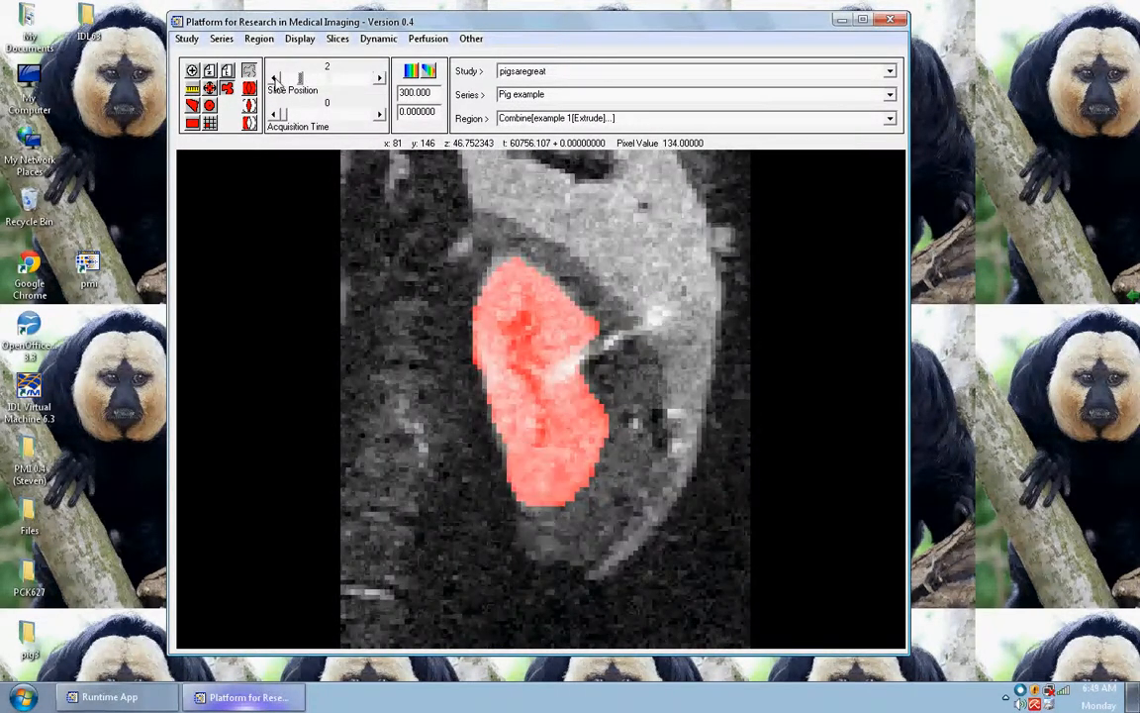
left_click(275, 78)
left_click(380, 78)
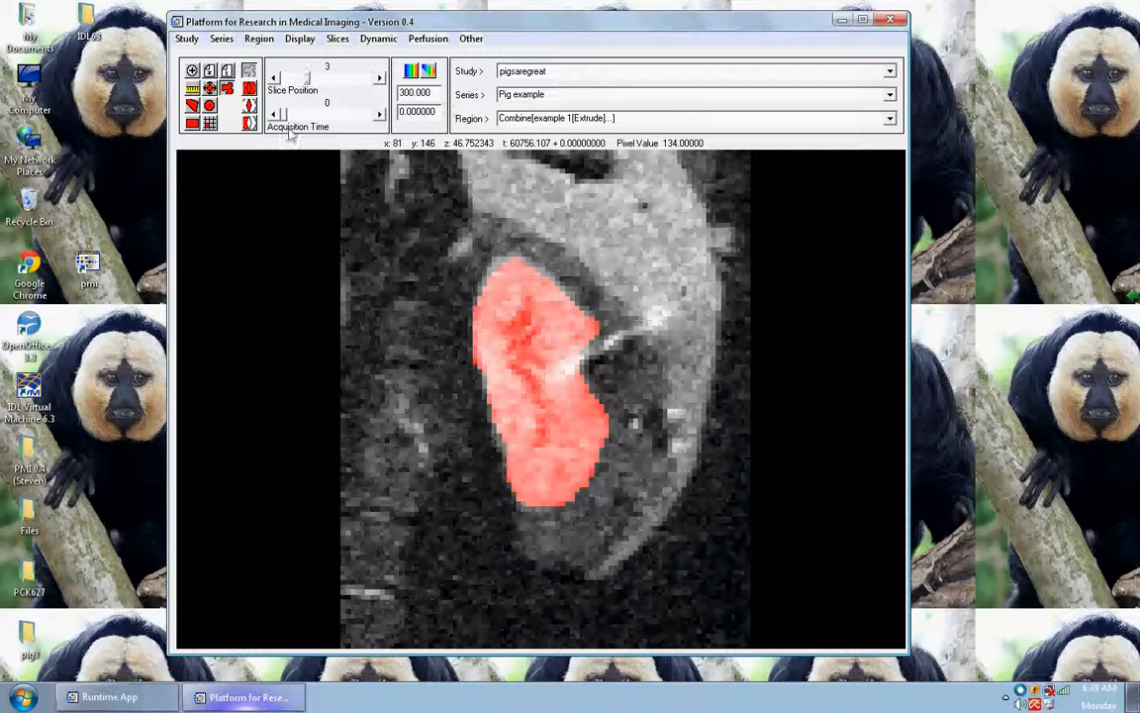
left_click(260, 40)
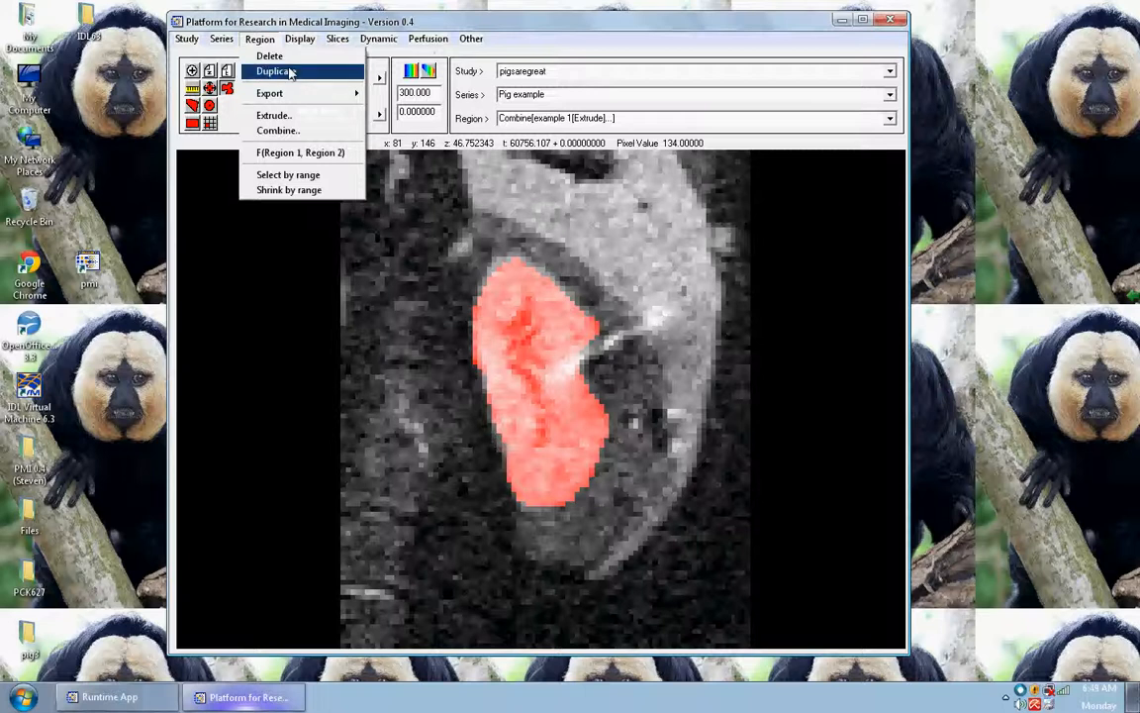
mouse_move(293, 93)
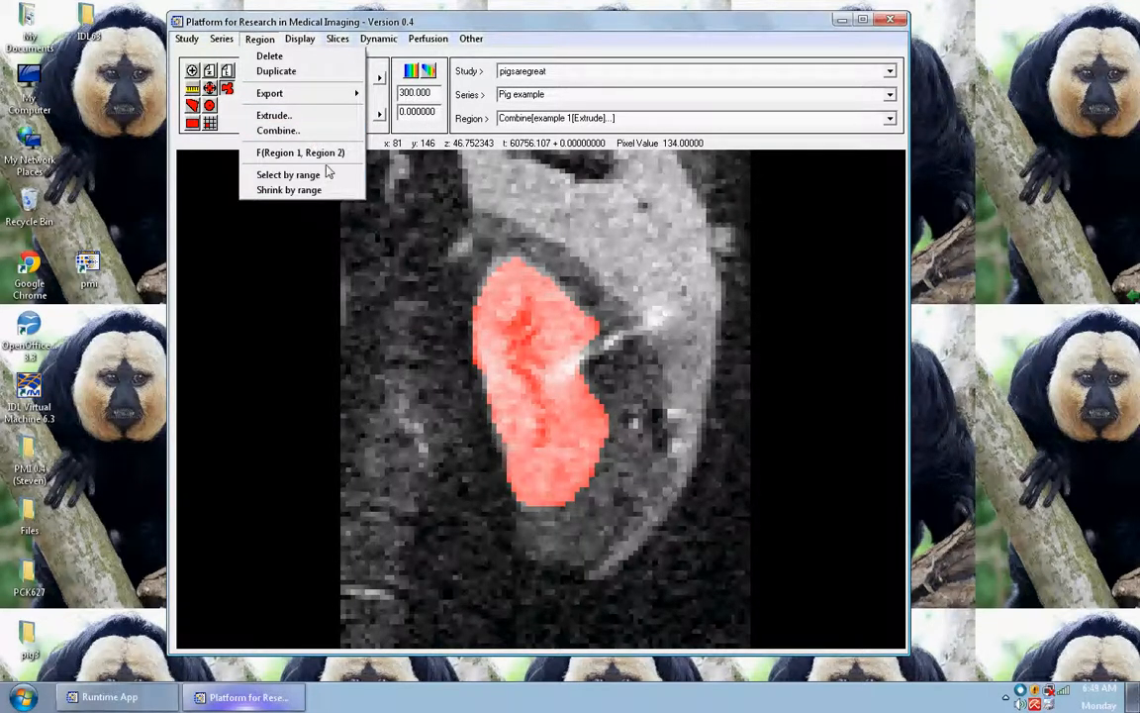
left_click(259, 38)
Reselect the "pigsaregreat" study to show the full image, and create a range-based region on the current image from pixel values between 100 and 300
left_click(561, 73)
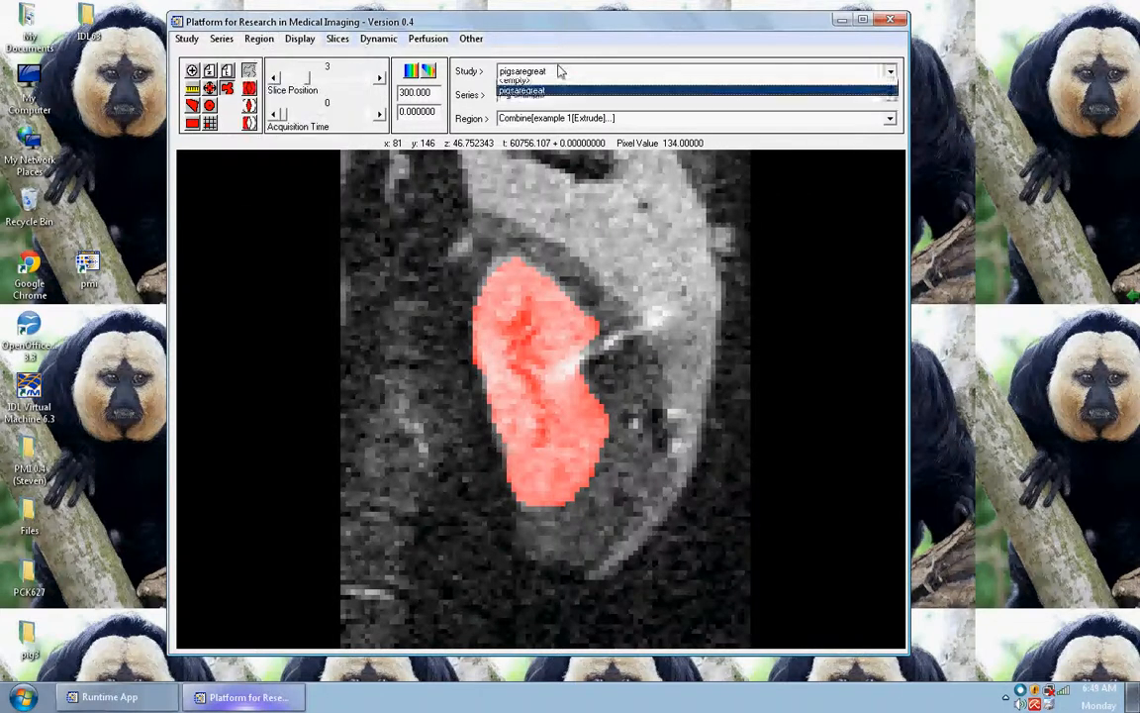
left_click(558, 93)
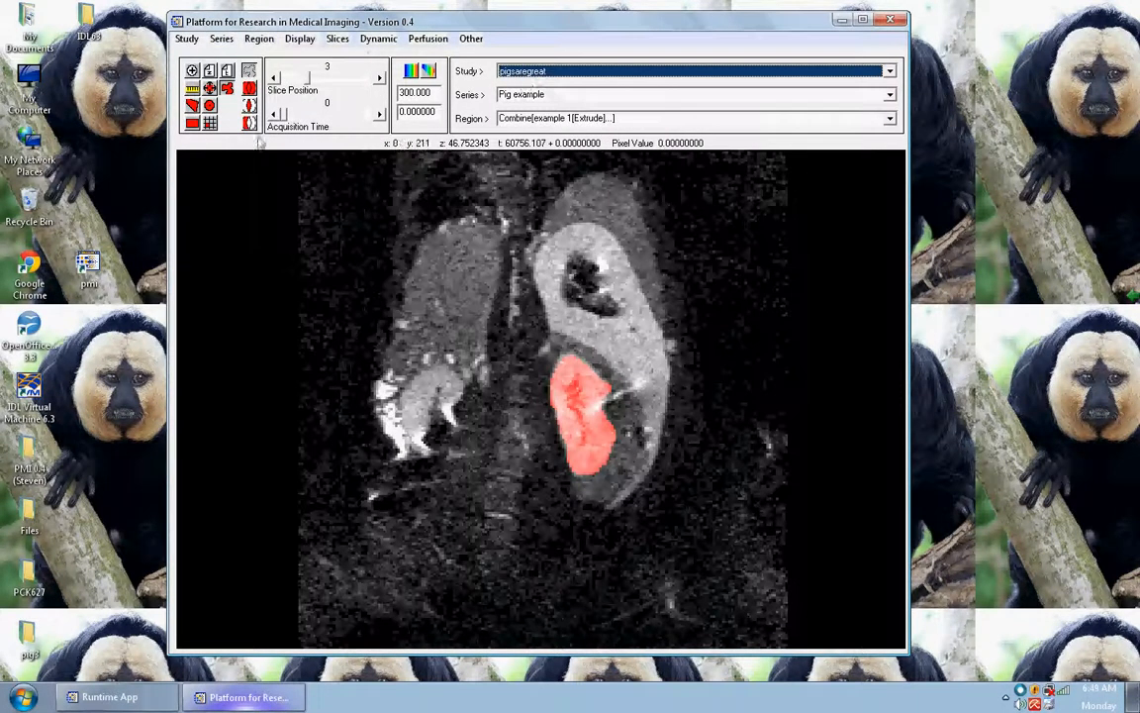
left_click(263, 38)
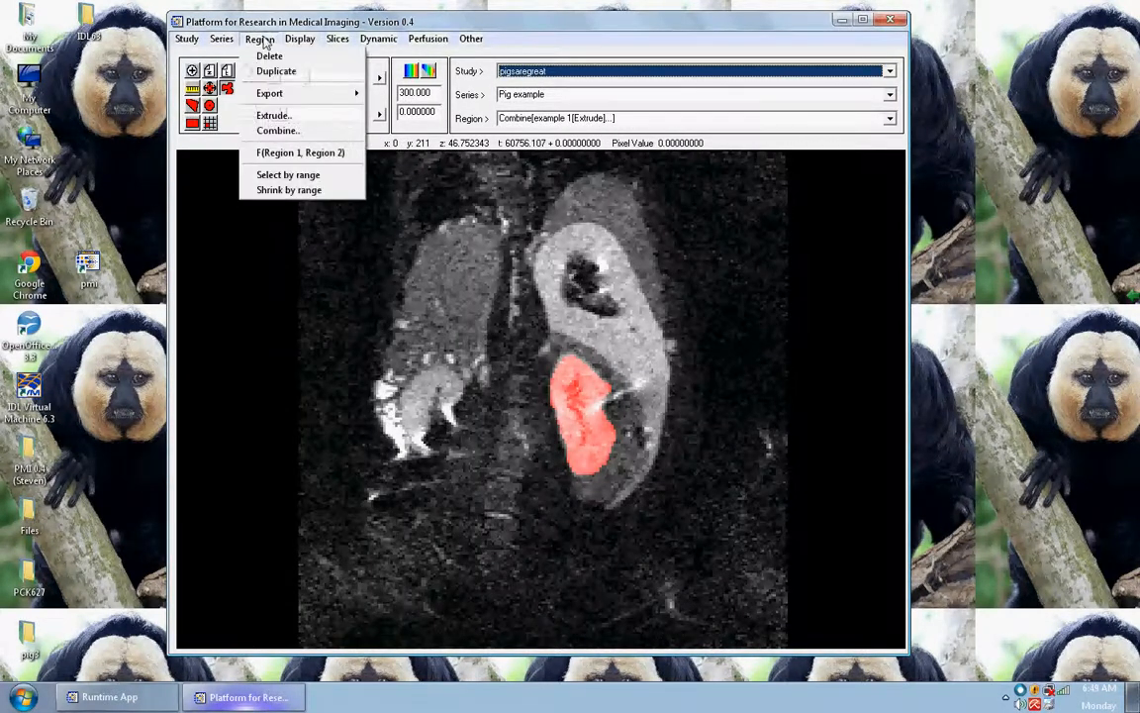
left_click(290, 175)
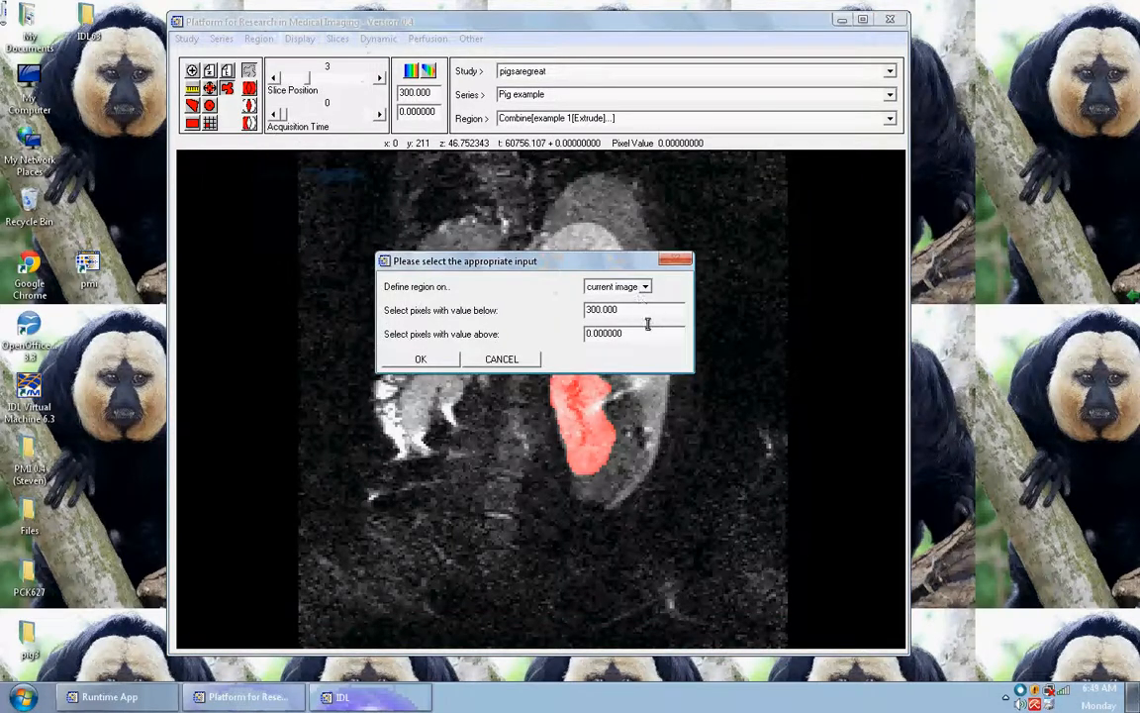
left_click_drag(658, 312, 538, 341)
left_click_drag(643, 336, 505, 352)
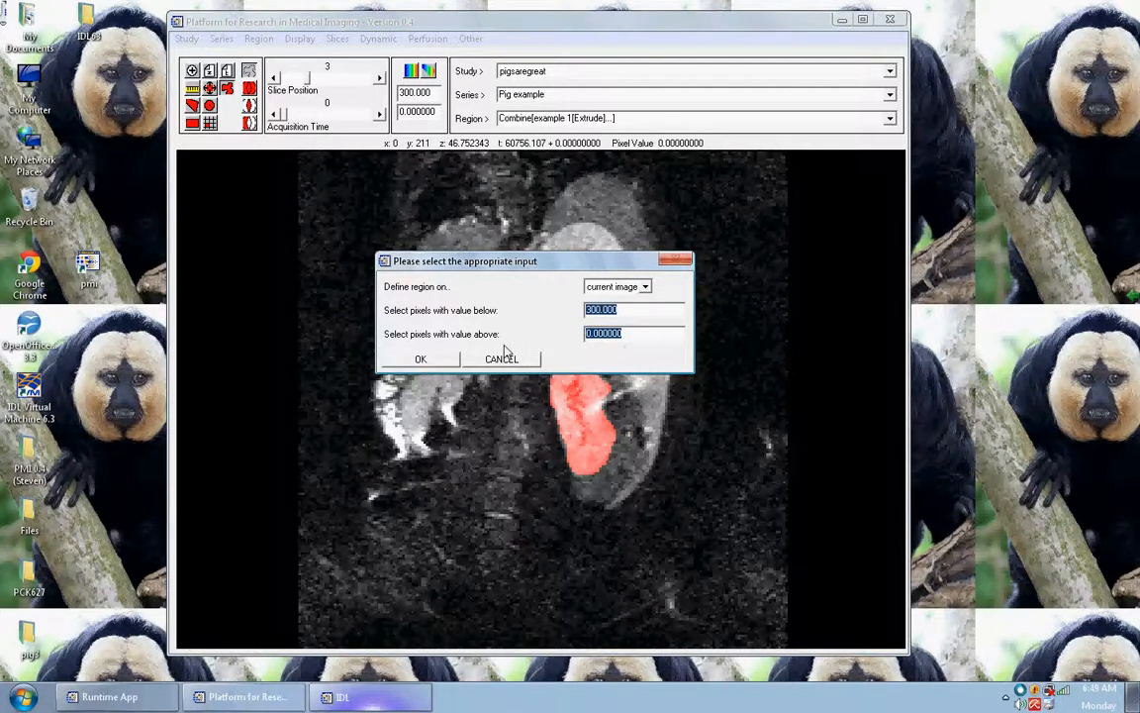
type("100")
left_click(451, 362)
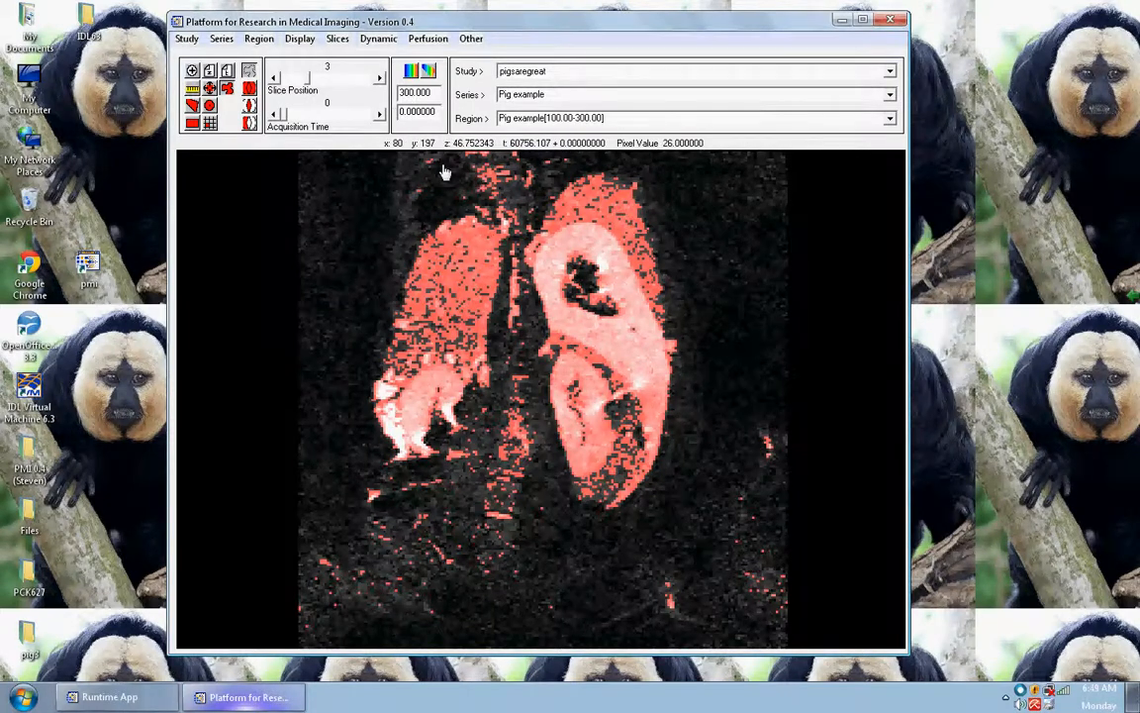
left_click(261, 40)
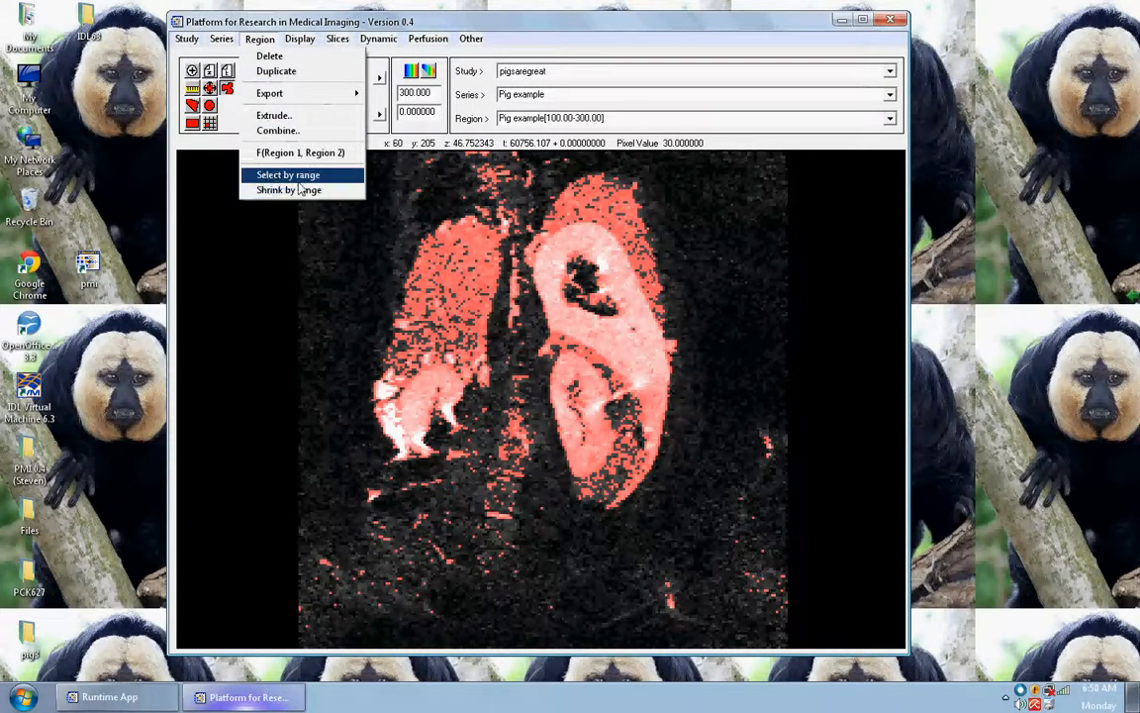
left_click(261, 39)
left_click(300, 39)
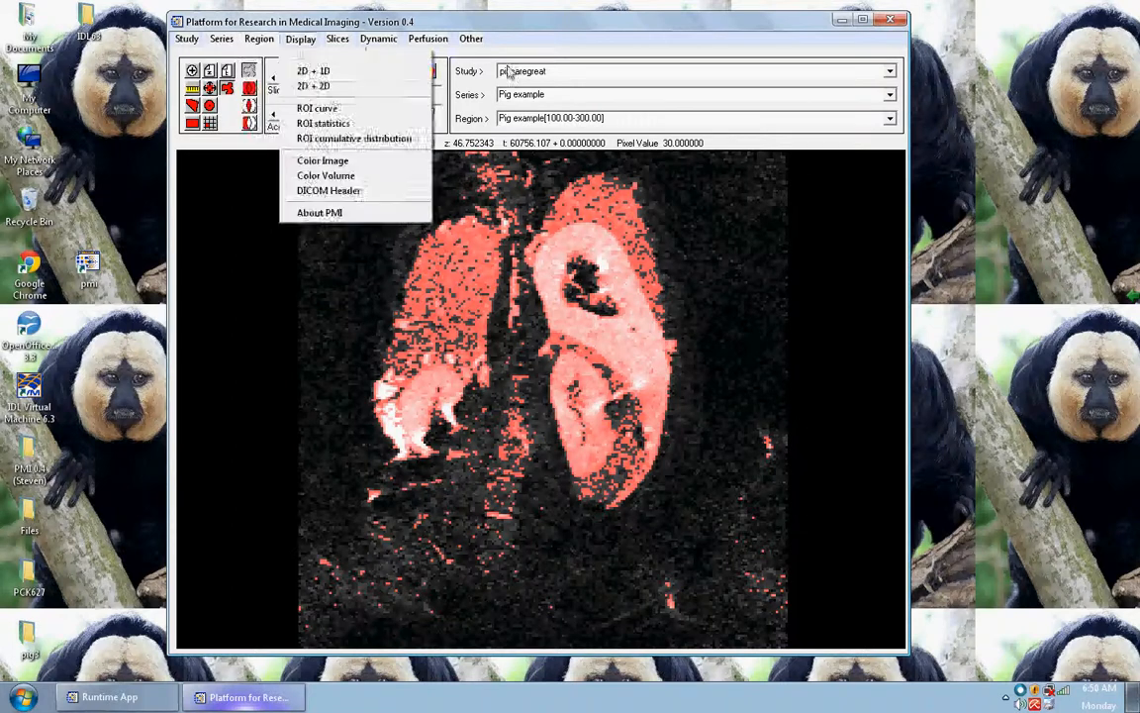
left_click(302, 39)
Switch the active region back through the combined region to "example 1[Extrude]"
left_click(552, 118)
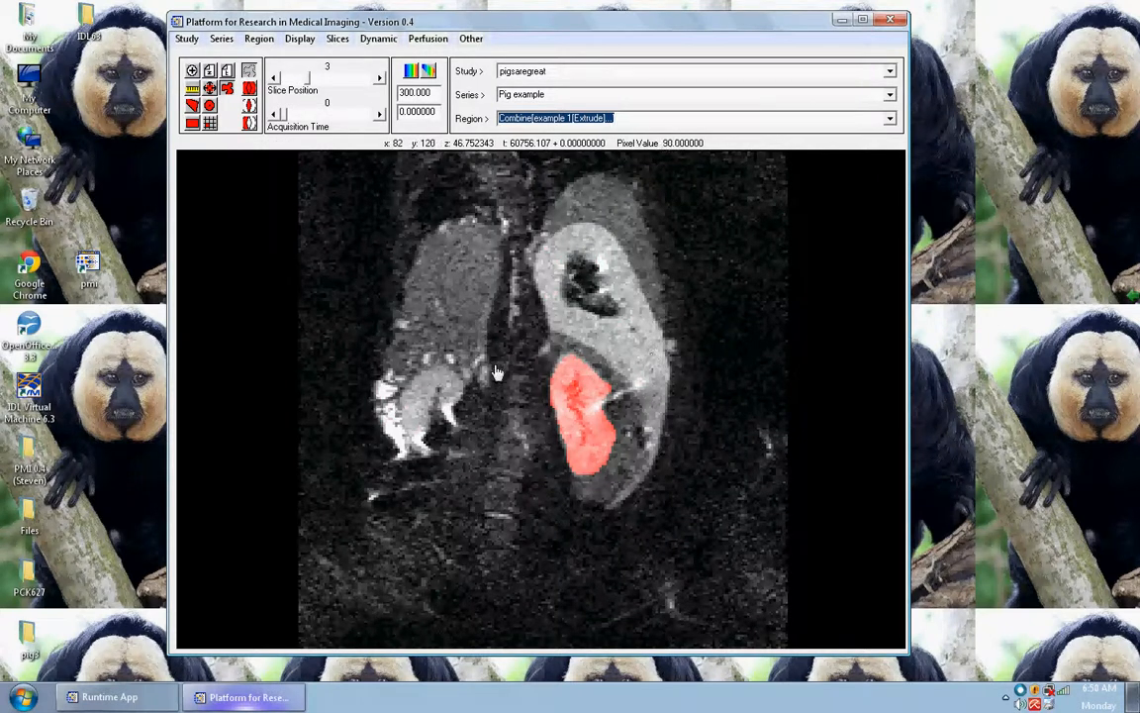
scroll(620, 147, "up", 1)
scroll(619, 146, "up", 3)
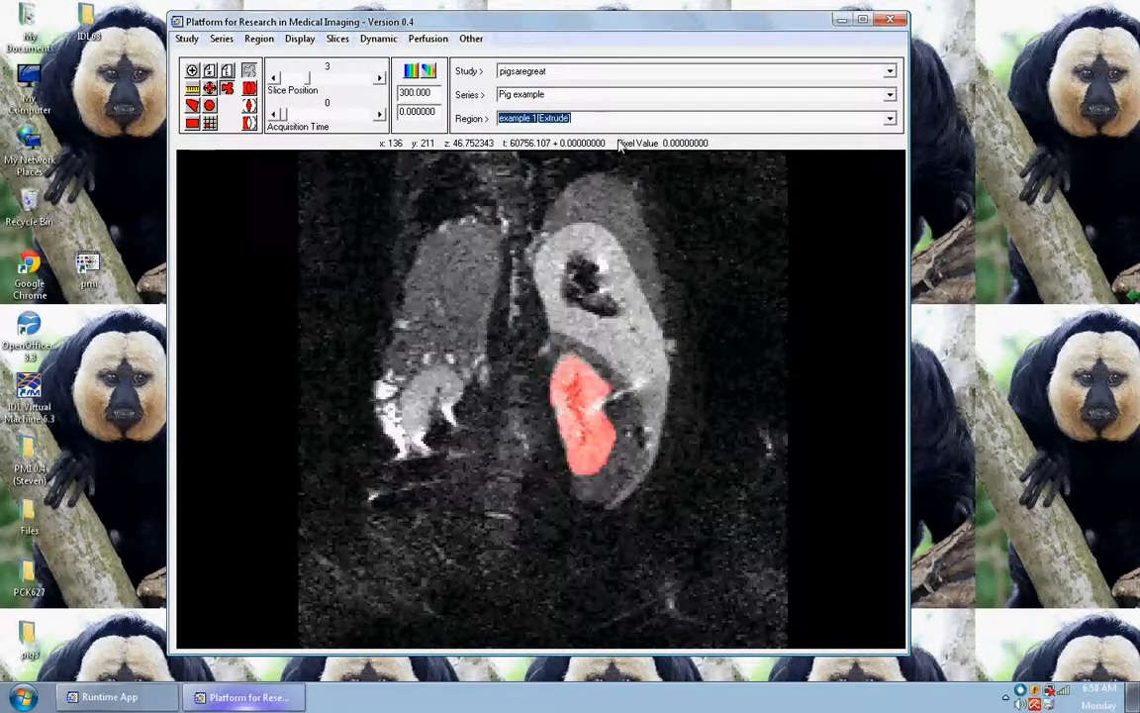
Make "example 1" the active region and shrink it by range on the "Pig example" series, with minimum 70% and maximum 100%
scroll(620, 147, "up", 2)
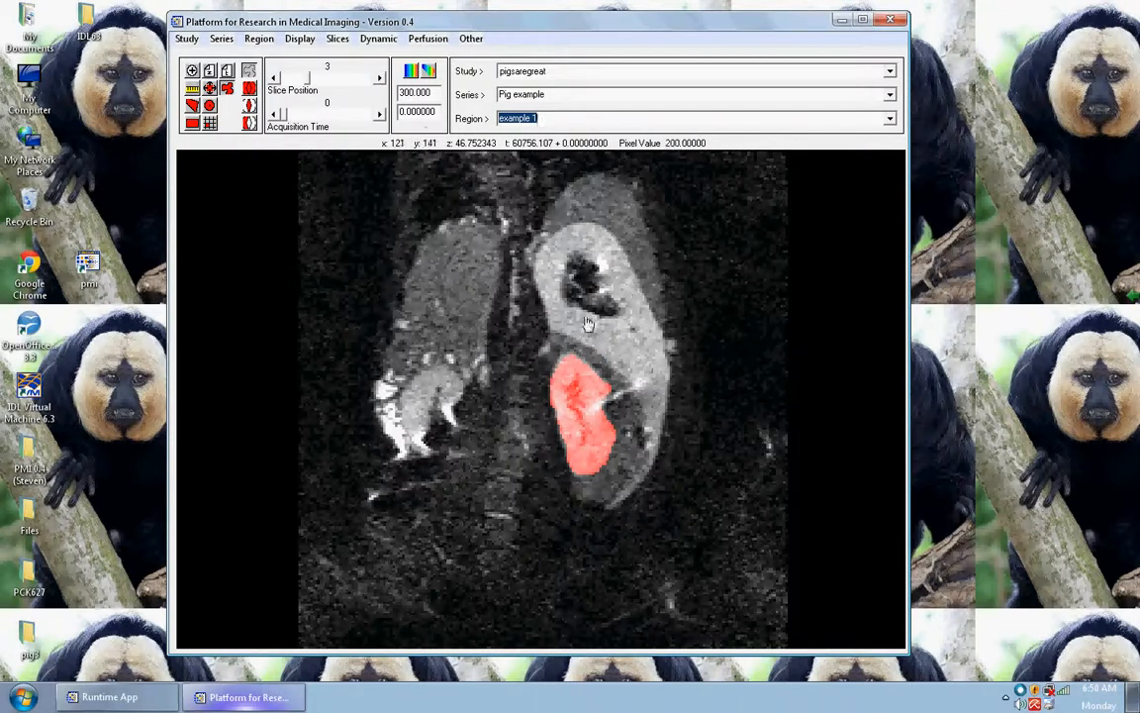
left_click(261, 40)
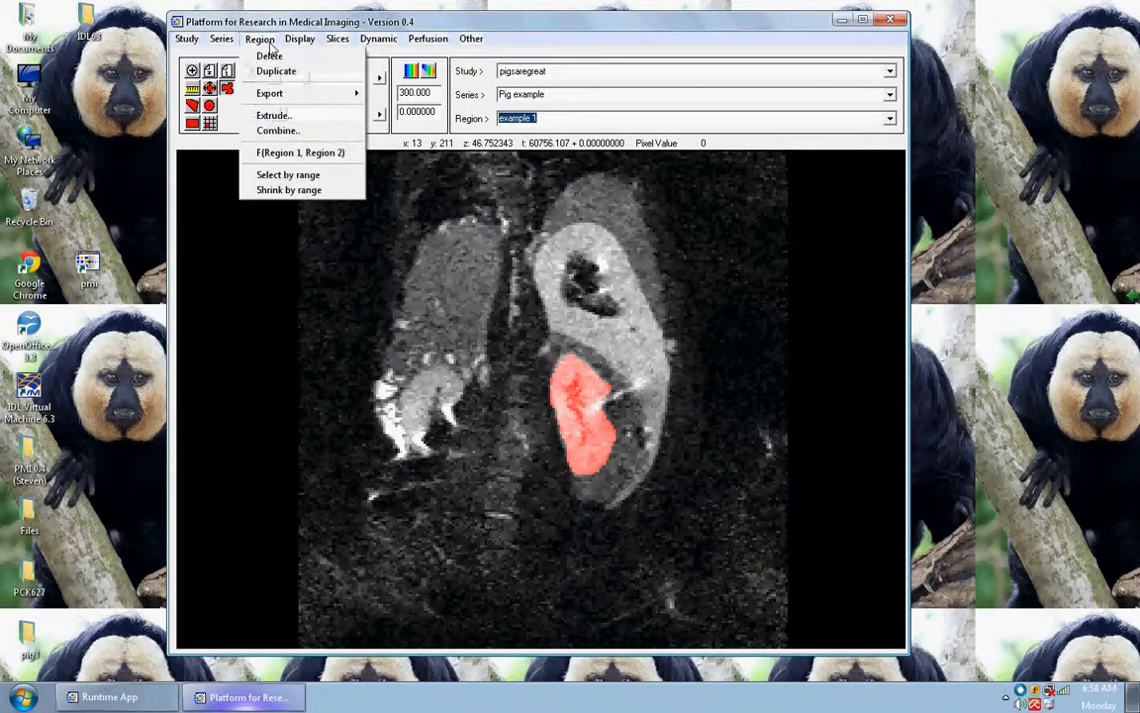
left_click(309, 191)
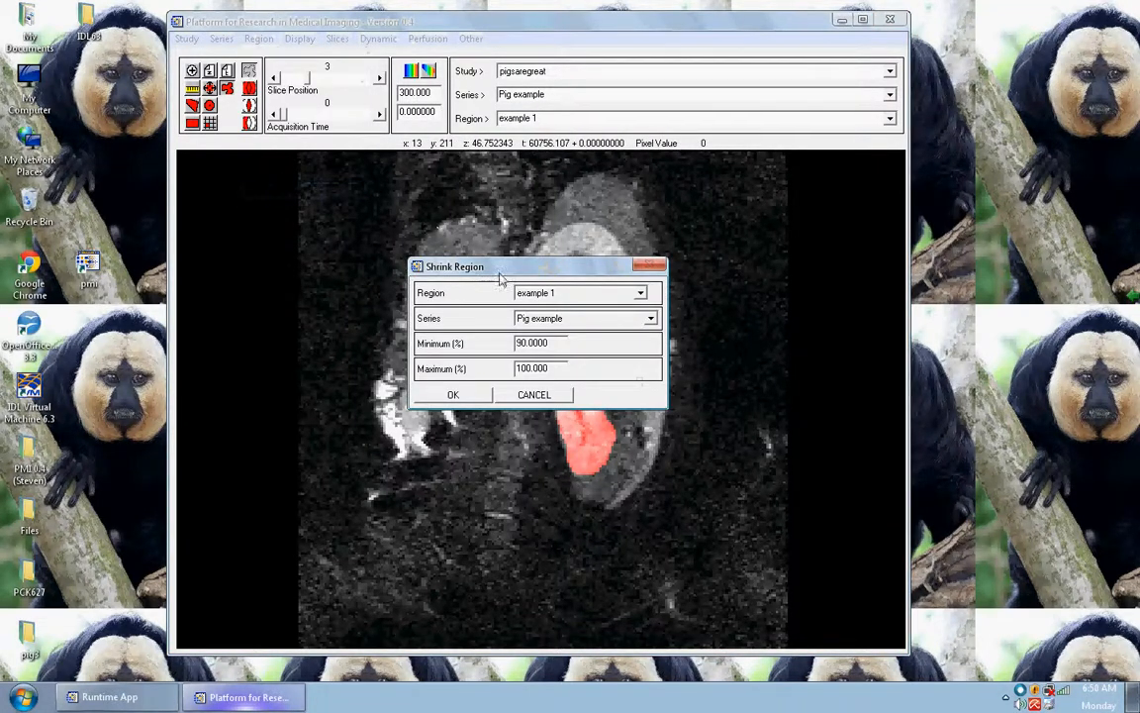
left_click_drag(500, 274, 670, 144)
left_click_drag(695, 210, 651, 228)
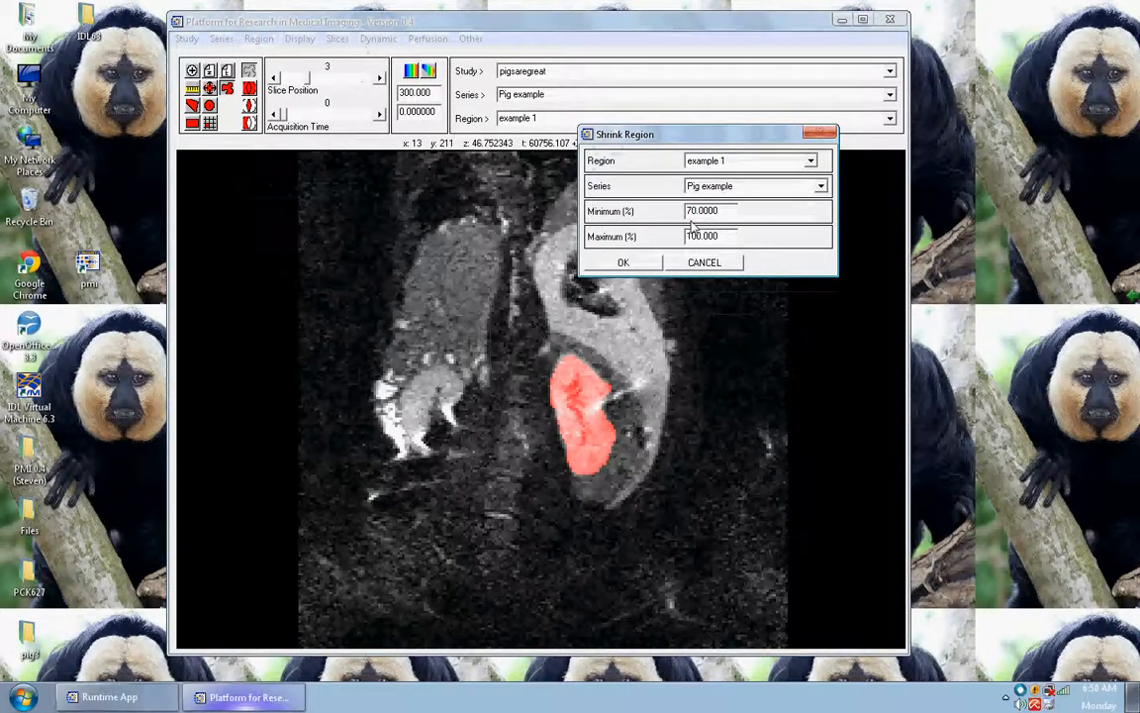
type("70")
left_click(640, 264)
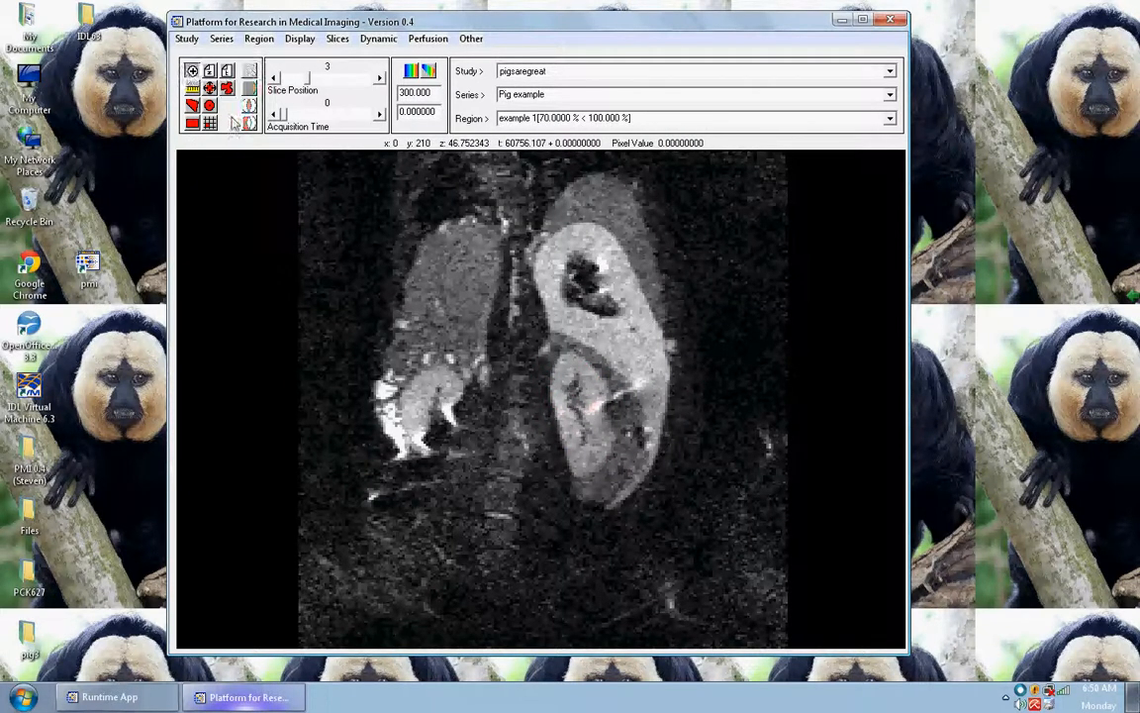
Try the STD GAMMA-II, RED-PURPLE and GRN/WHT EXPONENTIAL colour tables on the shrunken region's overlay, and settle on PRISM
left_click_drag(532, 327, 638, 499)
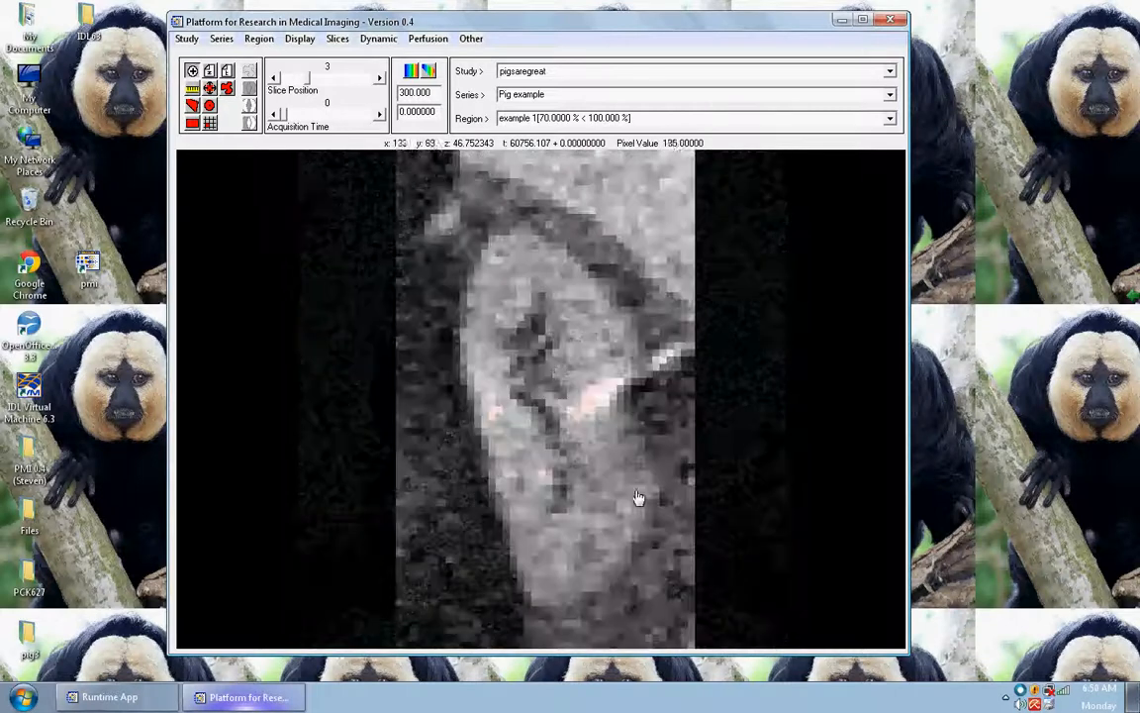
left_click(410, 72)
left_click_drag(502, 144, 874, 144)
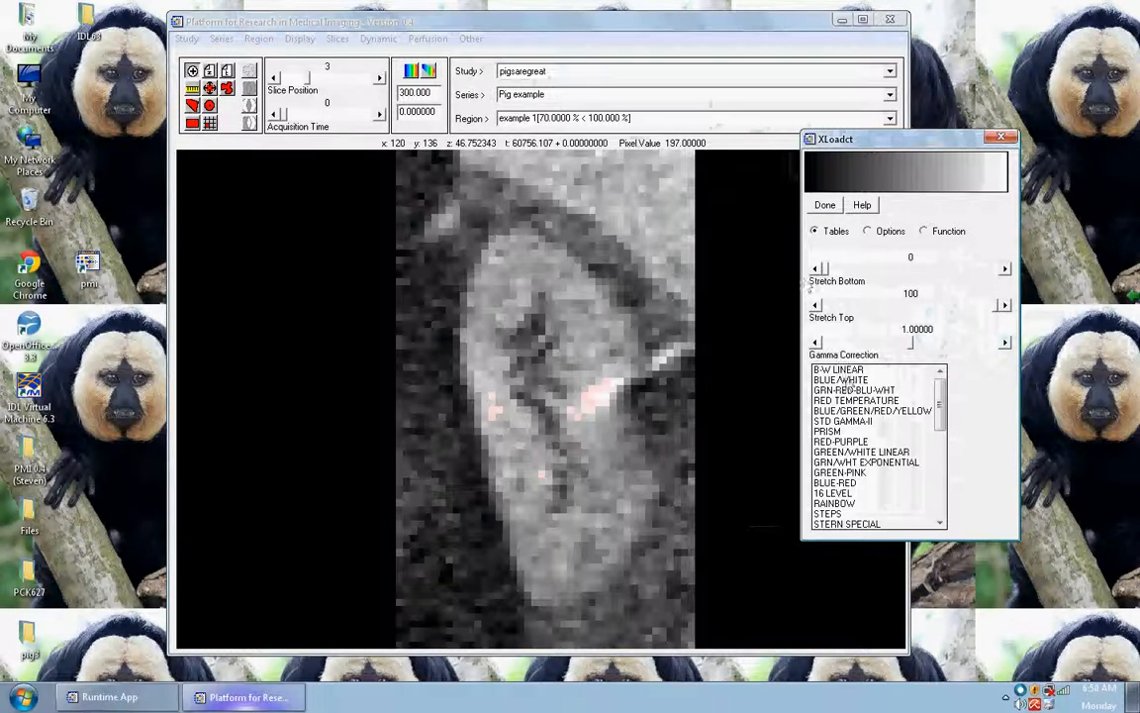
left_click(849, 432)
left_click(849, 421)
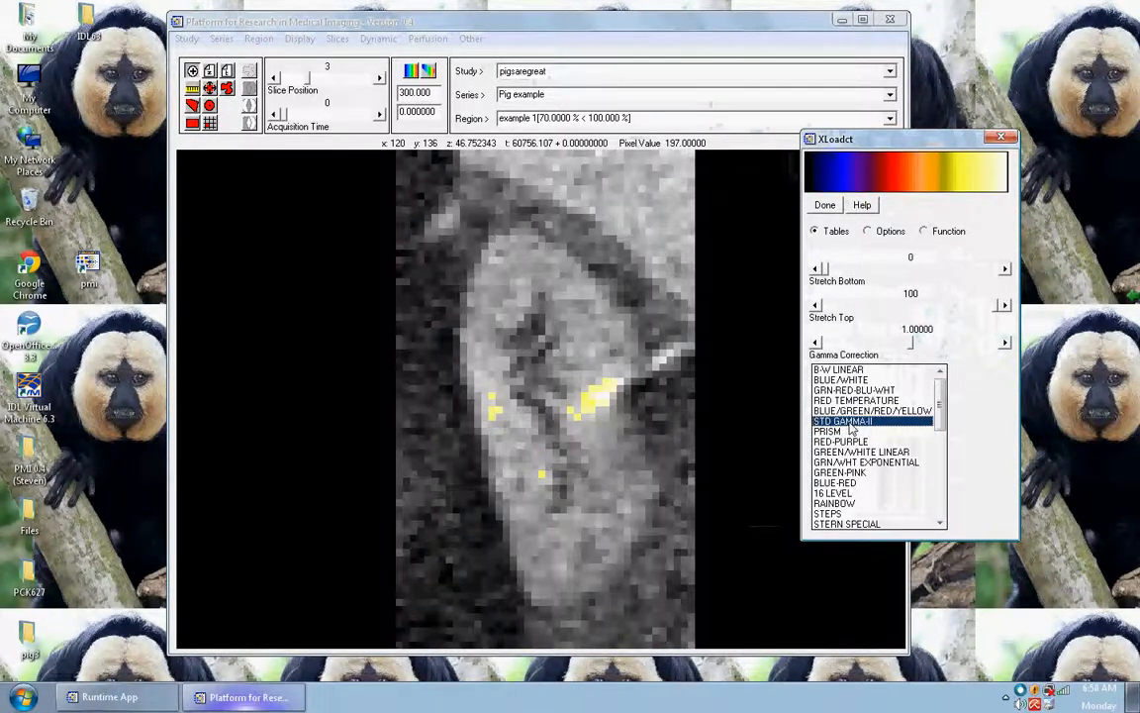
left_click(842, 441)
left_click(861, 462)
left_click(873, 433)
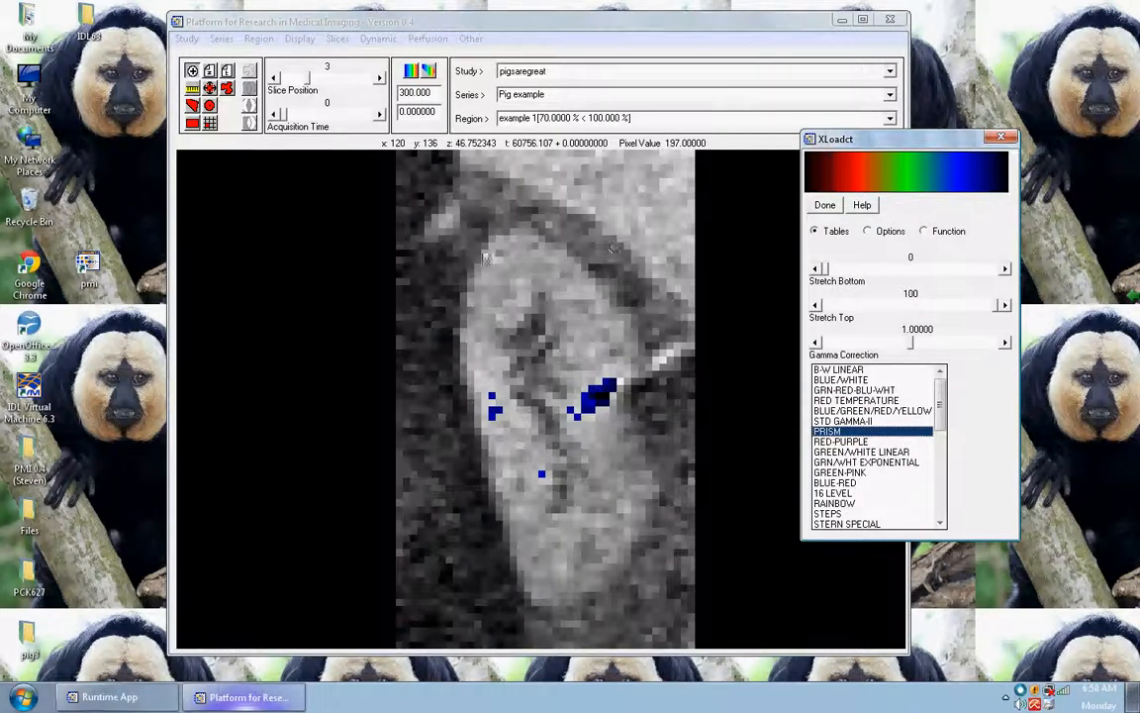
left_click(822, 206)
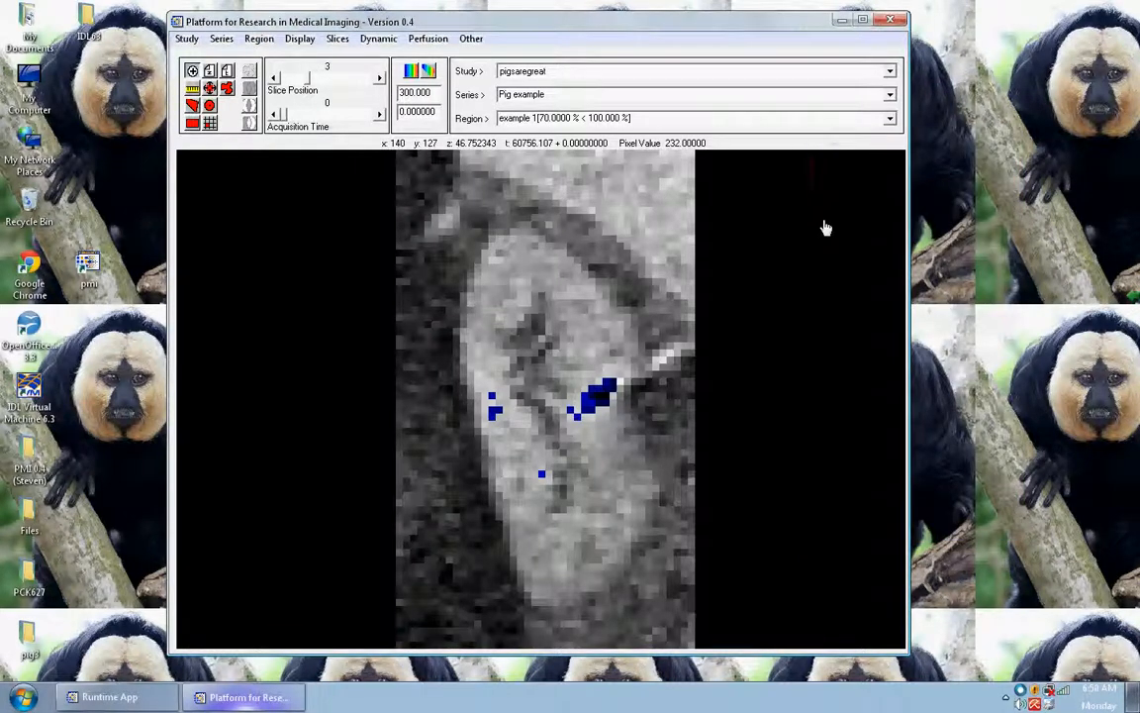